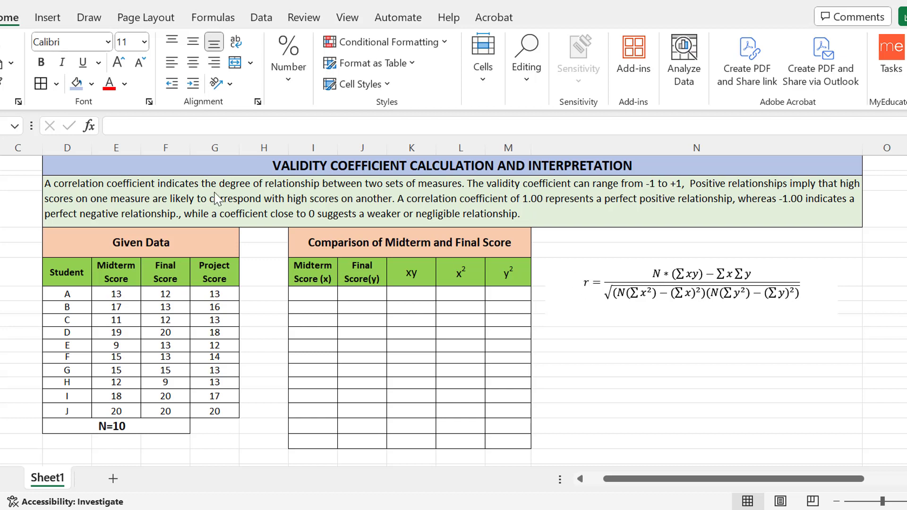
Step: Review the correlation coefficient description and the Given Data table's midterm, final and project score columns
key(F2)
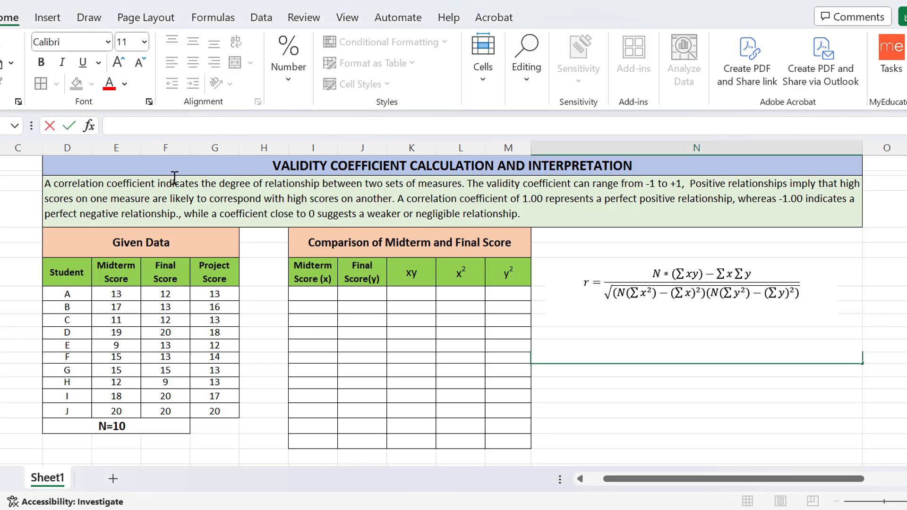
click(465, 187)
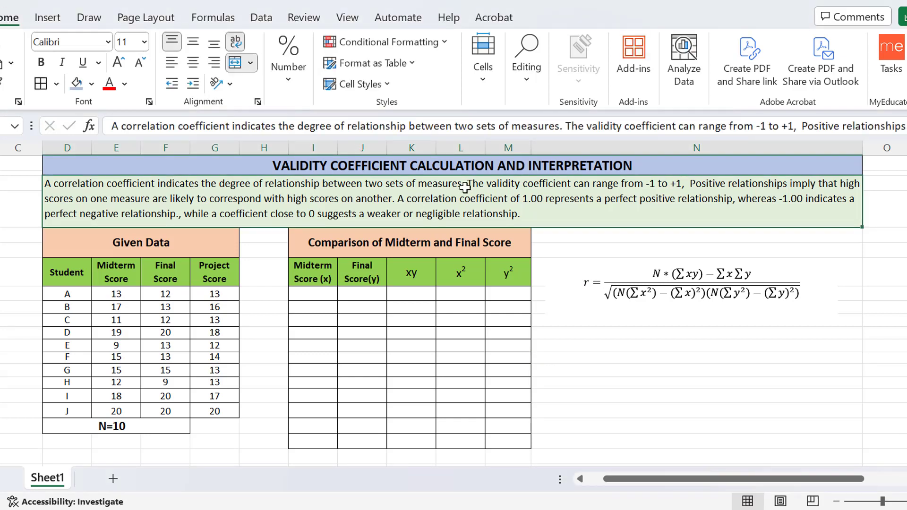
drag(464, 186, 364, 185)
click(188, 279)
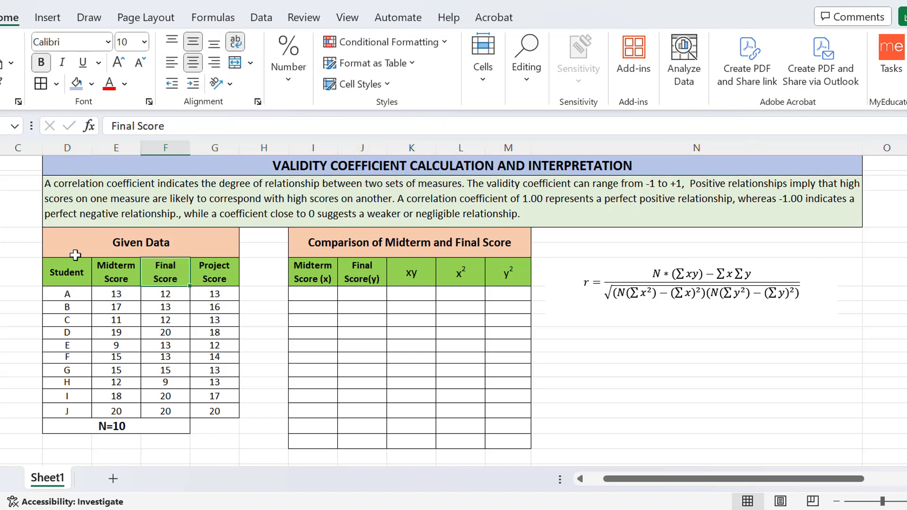
drag(75, 241, 211, 414)
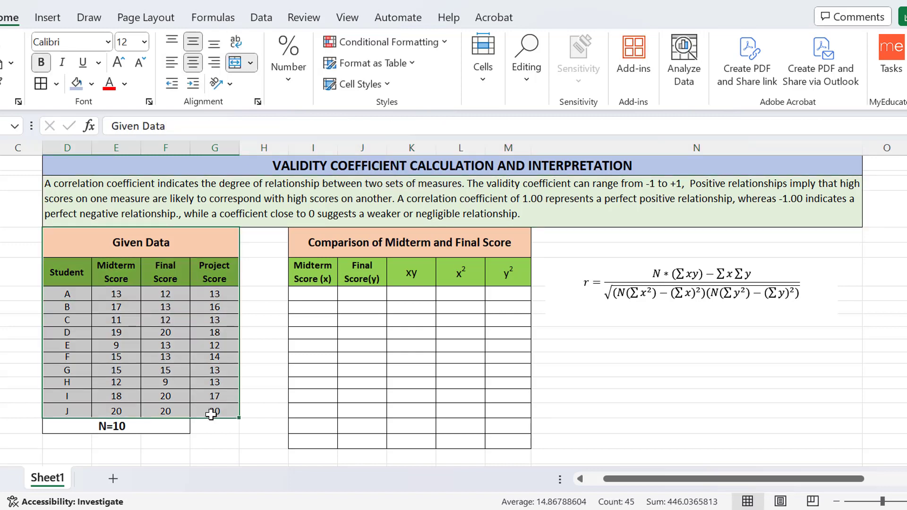
click(125, 302)
click(132, 146)
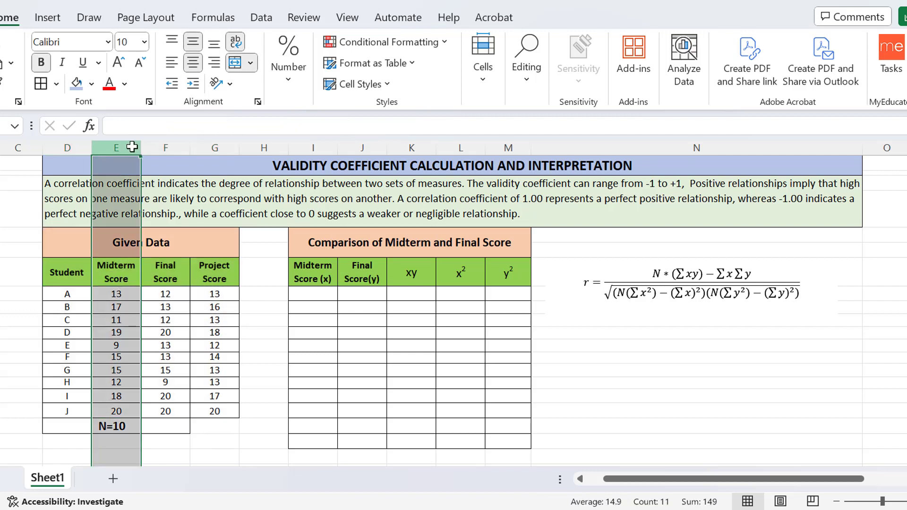
click(176, 146)
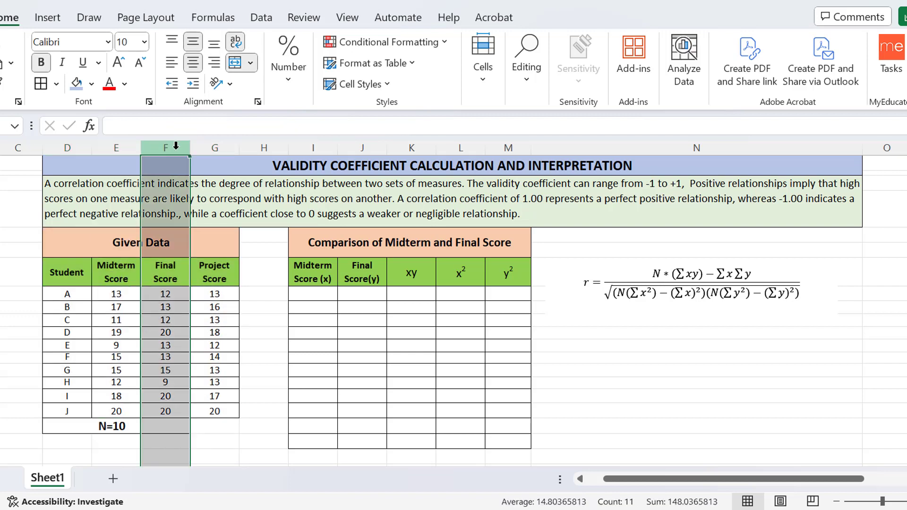
click(211, 144)
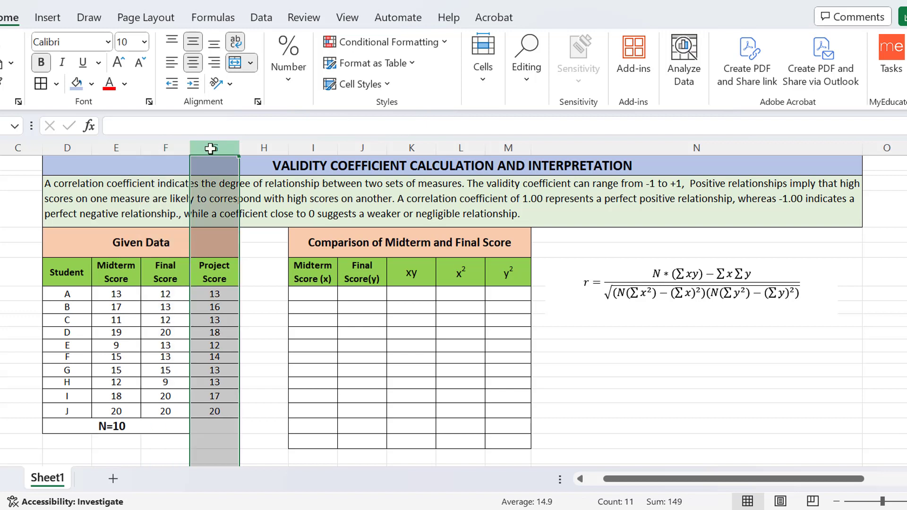
click(251, 377)
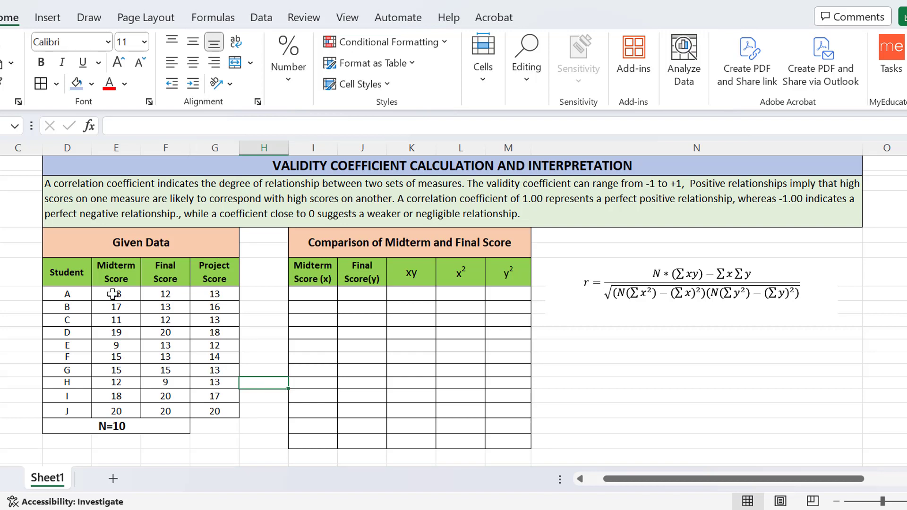
Step: Examine the midterm and final score columns as a pair, and the project score column, for the planned comparisons
click(134, 147)
drag(135, 150, 161, 155)
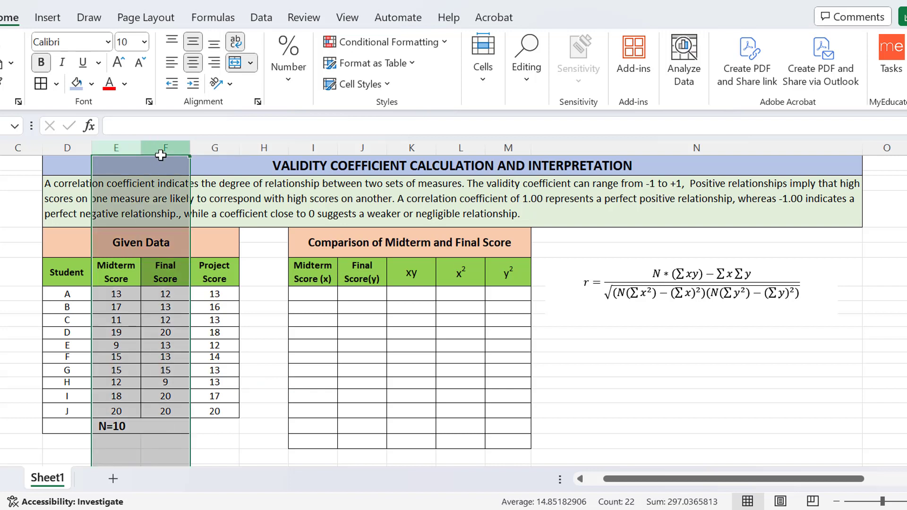
click(133, 142)
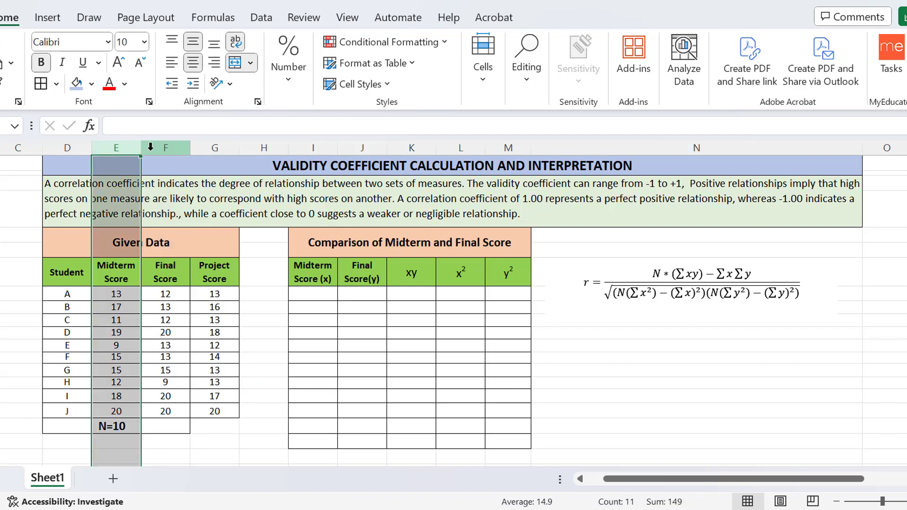
click(161, 307)
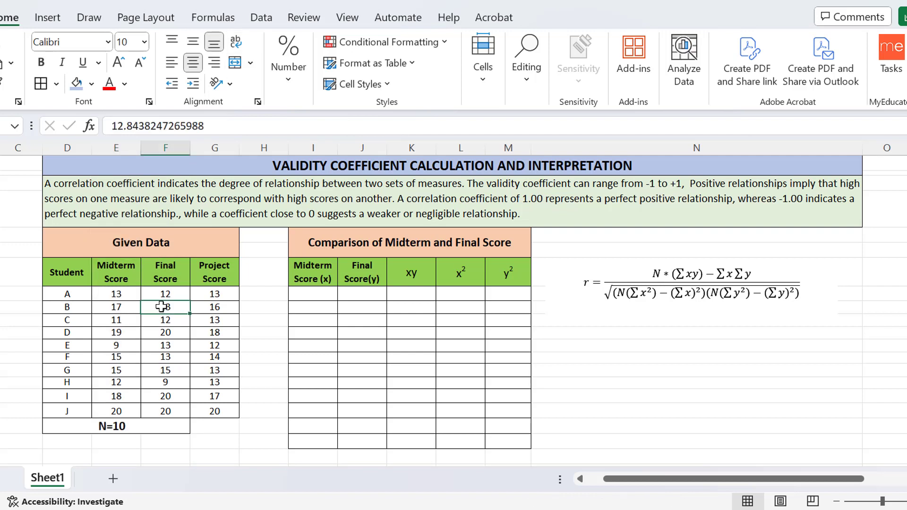
click(176, 142)
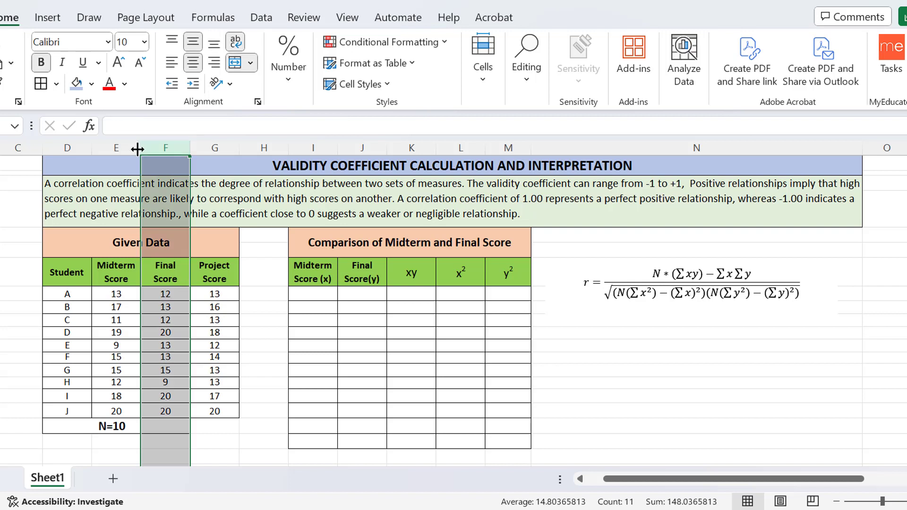
click(134, 144)
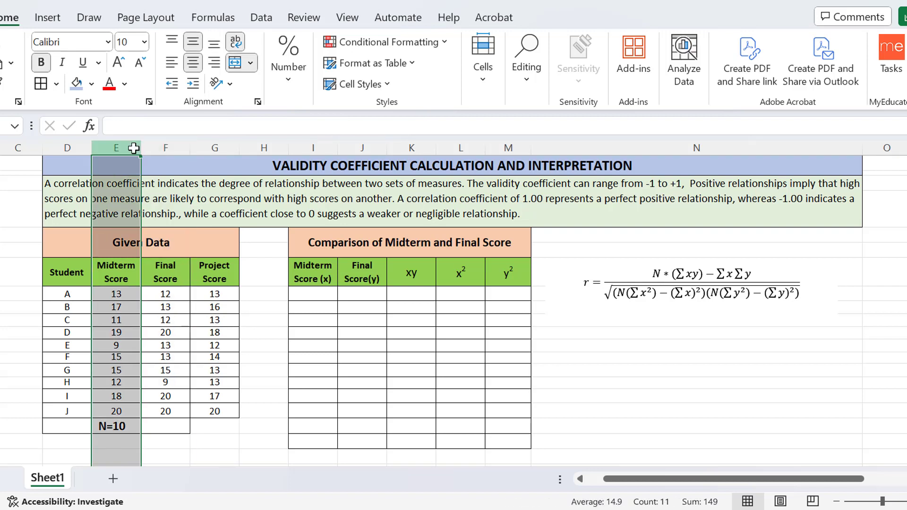
click(171, 148)
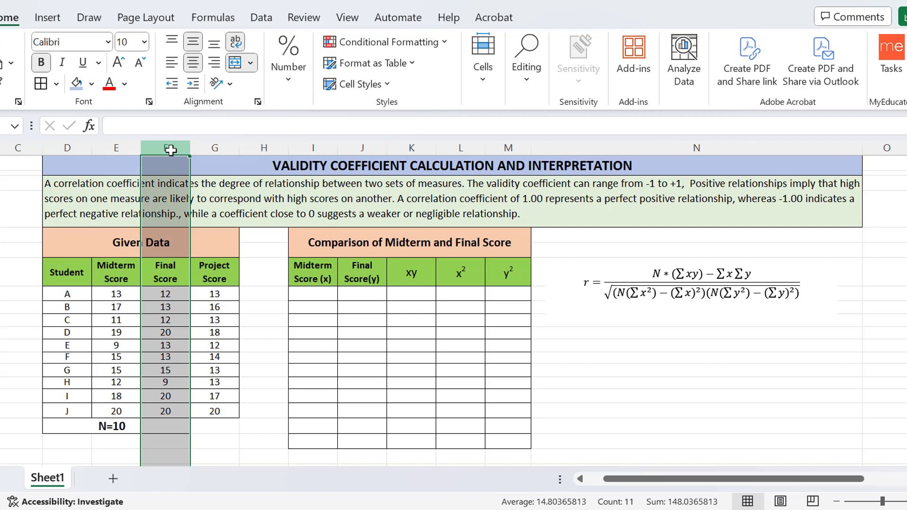
click(229, 147)
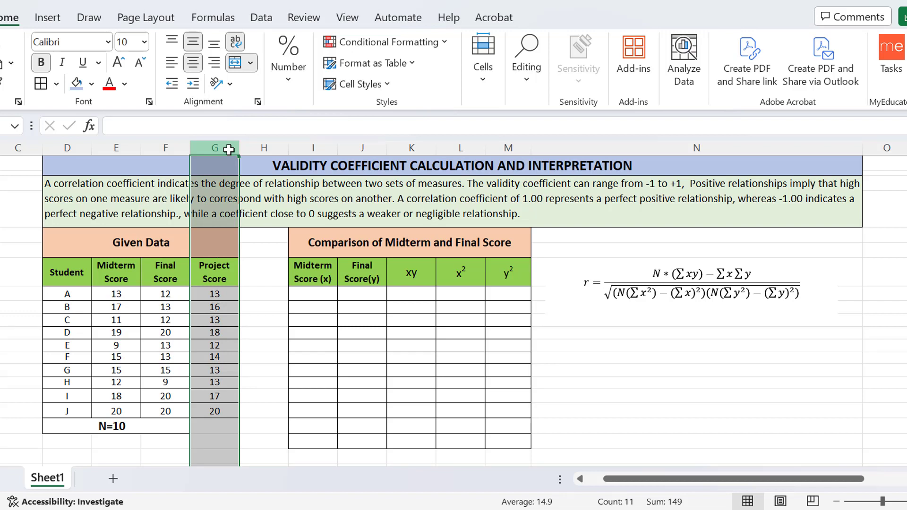
click(683, 329)
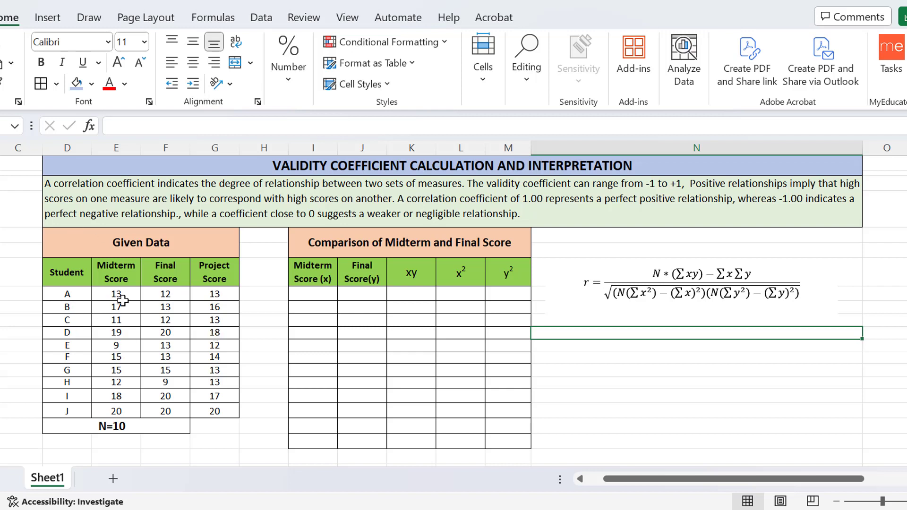
Step: Copy all students' midterm and final scores from Given Data into the Midterm Score (x) and Final Score(y) columns of the comparison table
click(346, 244)
double_click(346, 243)
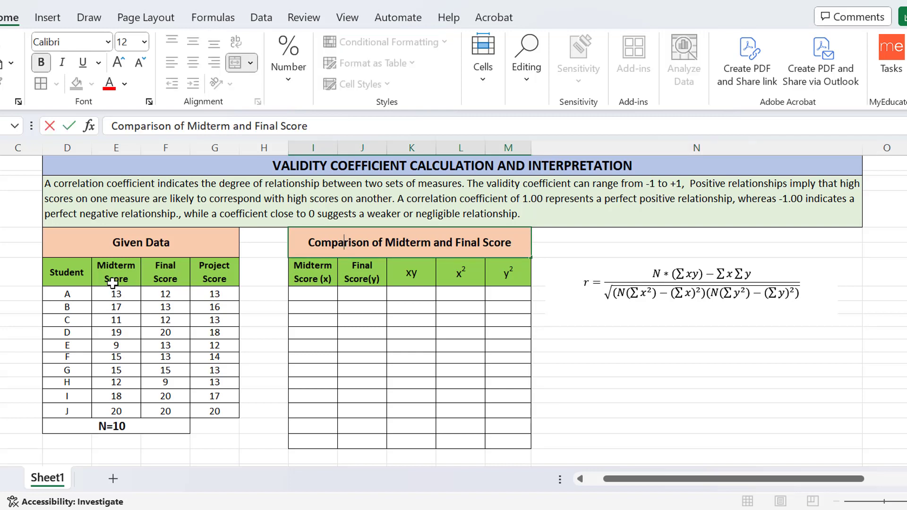
drag(113, 297, 164, 409)
key(ctrl+c)
click(324, 296)
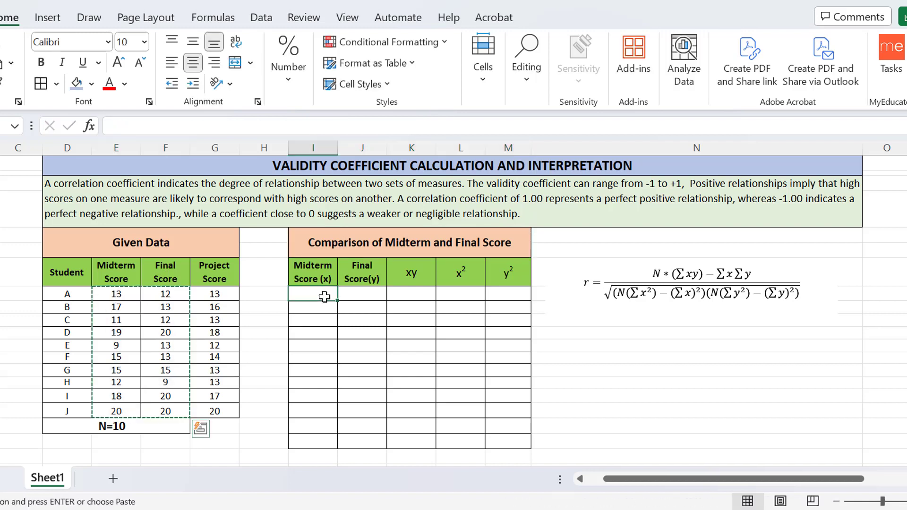
key(ctrl+v)
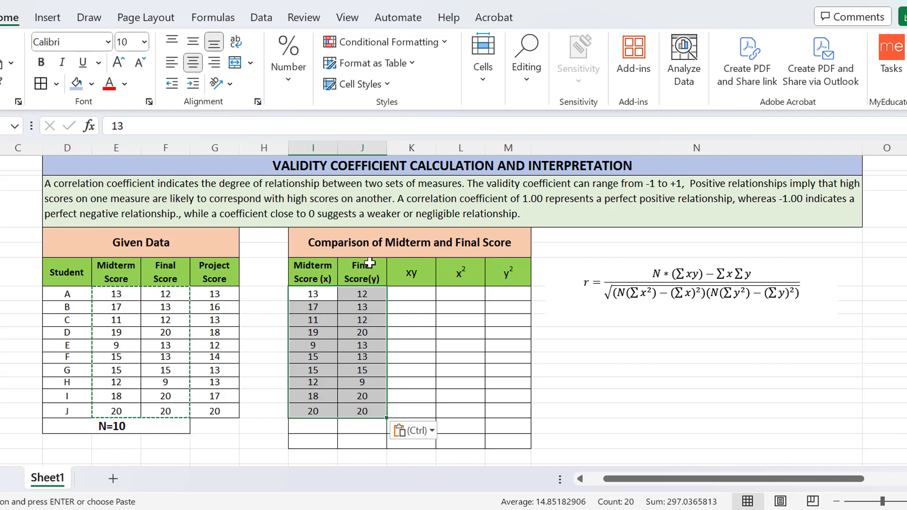
Step: Examine the terms of the correlation formula and match them to the comparison table's x, y, xy, x² and y² columns
click(412, 294)
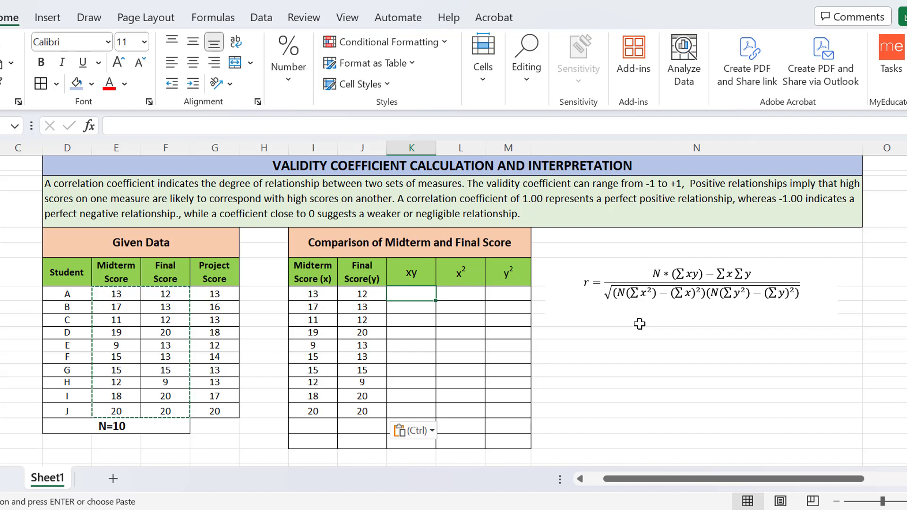
click(647, 286)
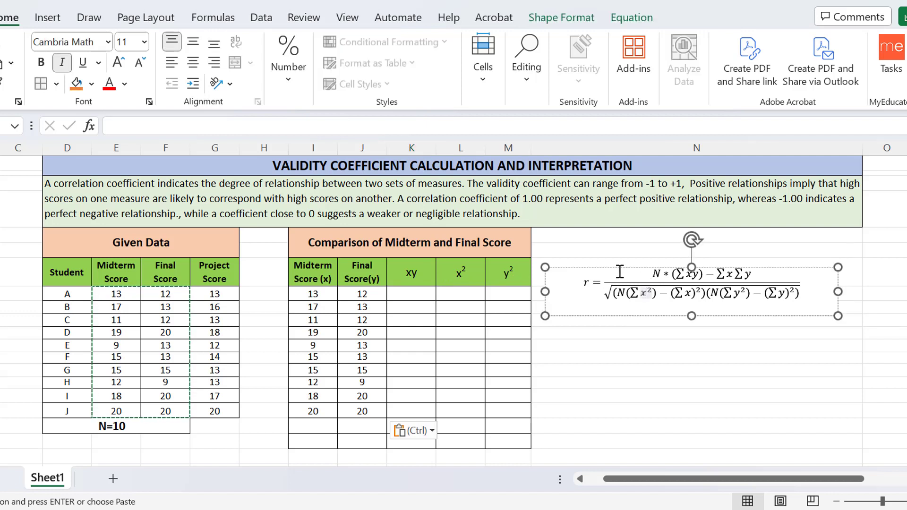
drag(806, 289, 734, 288)
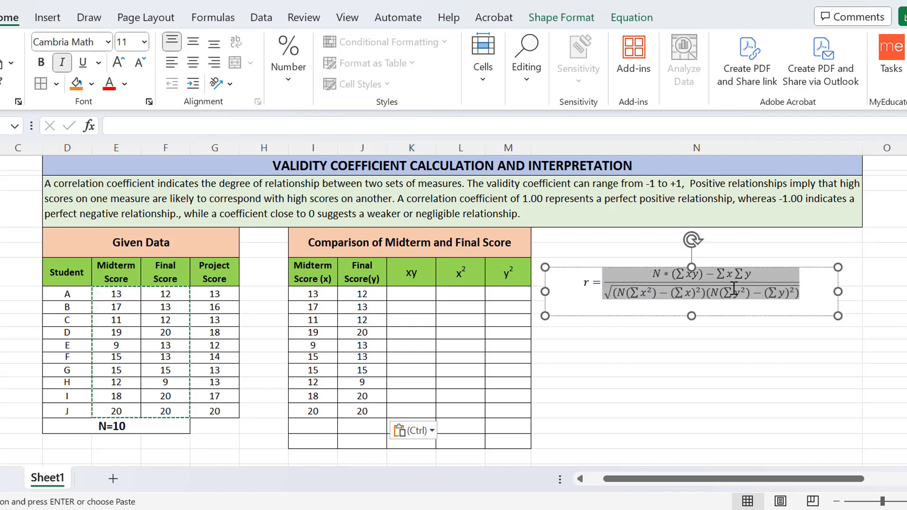
click(658, 274)
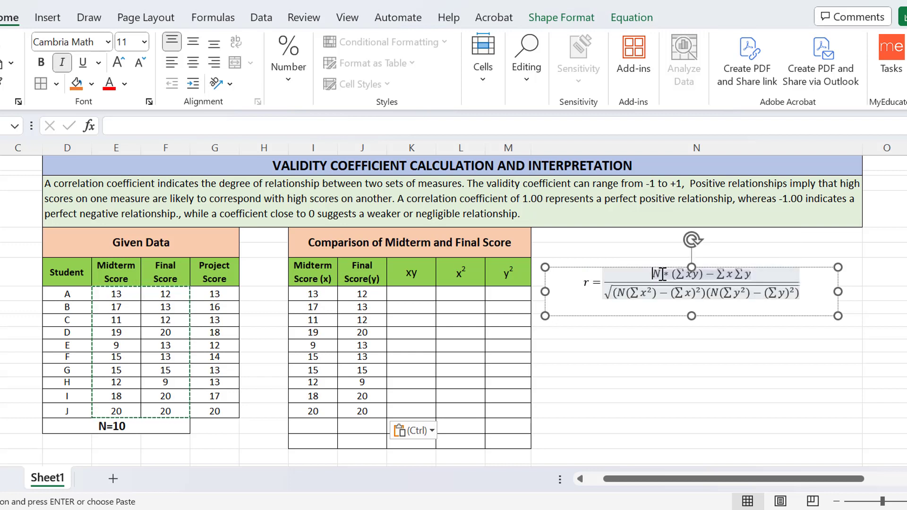
drag(686, 274, 701, 275)
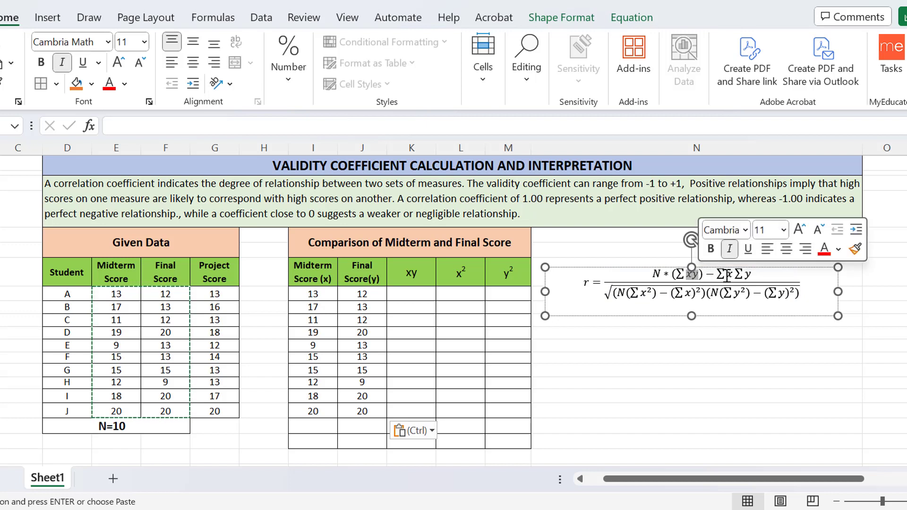
drag(751, 275, 731, 275)
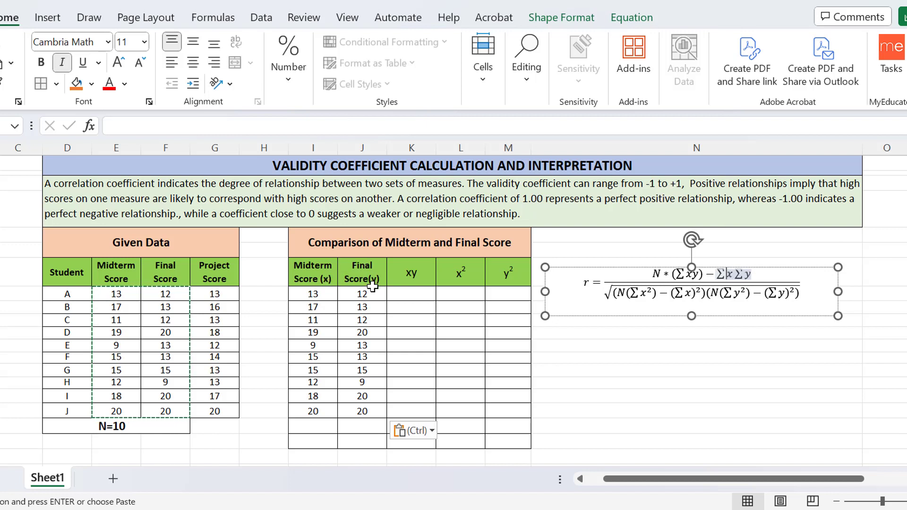
click(307, 427)
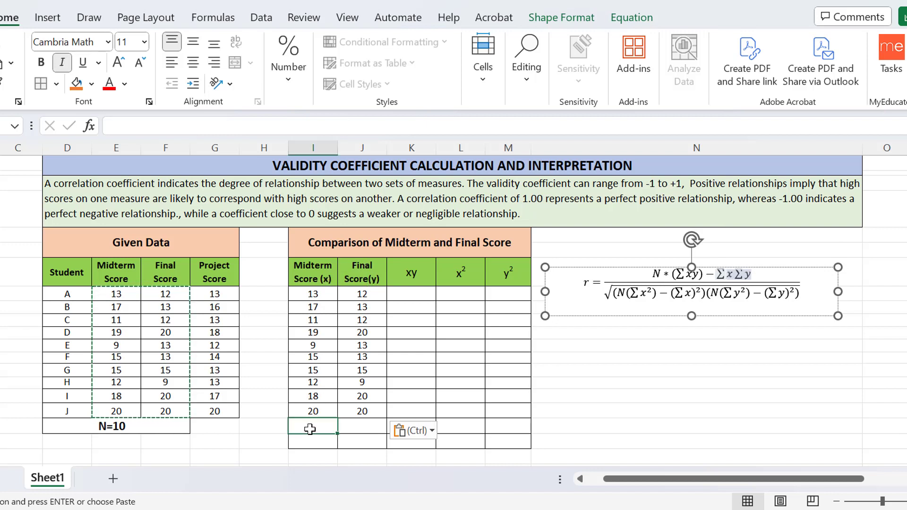
double_click(362, 431)
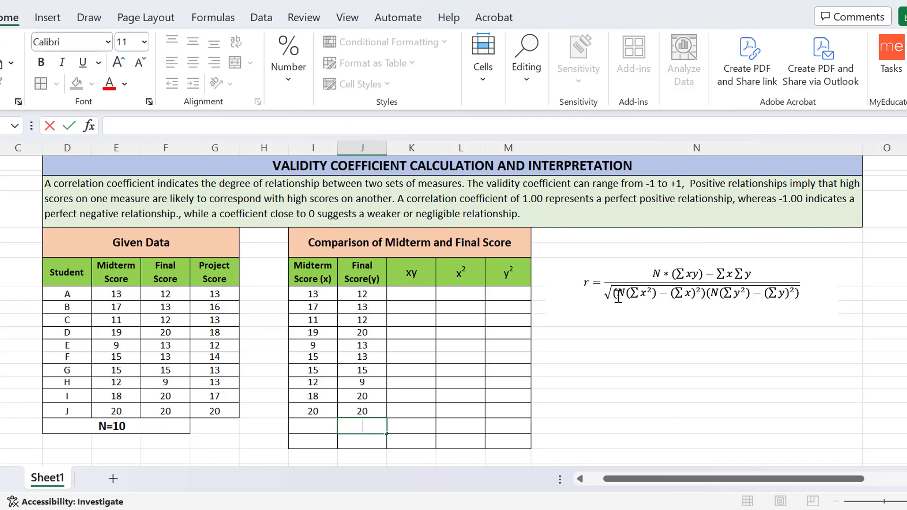
double_click(647, 294)
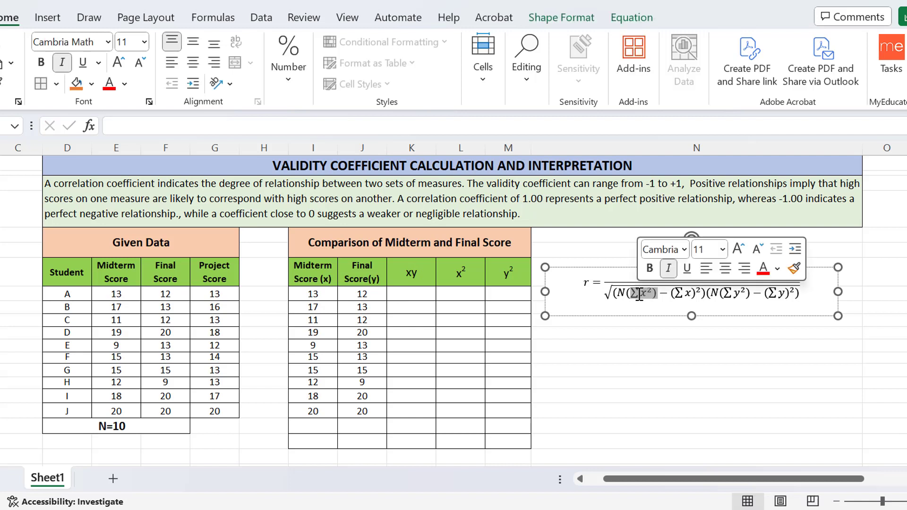
click(456, 272)
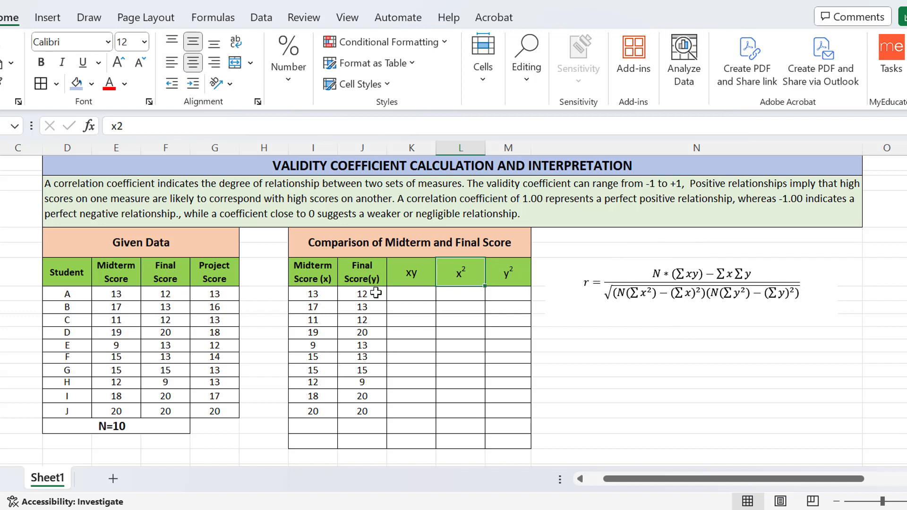
drag(394, 278, 505, 276)
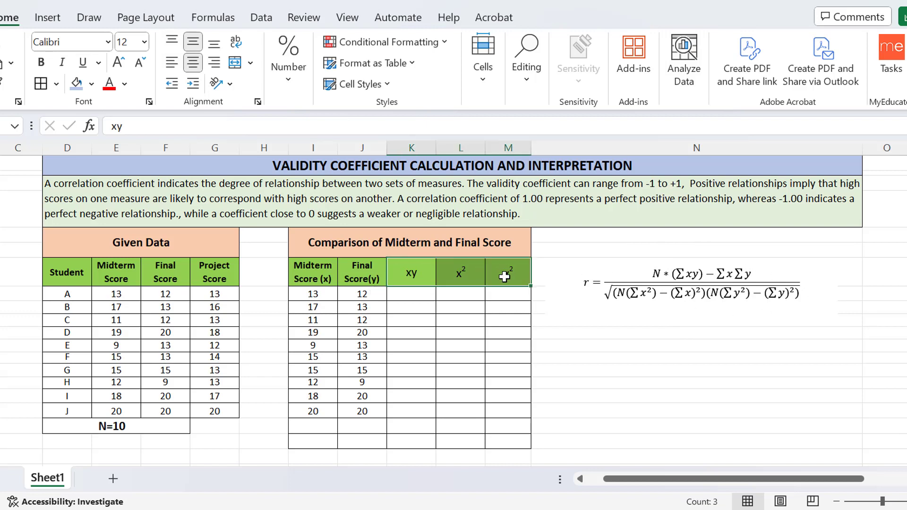
drag(318, 279, 500, 280)
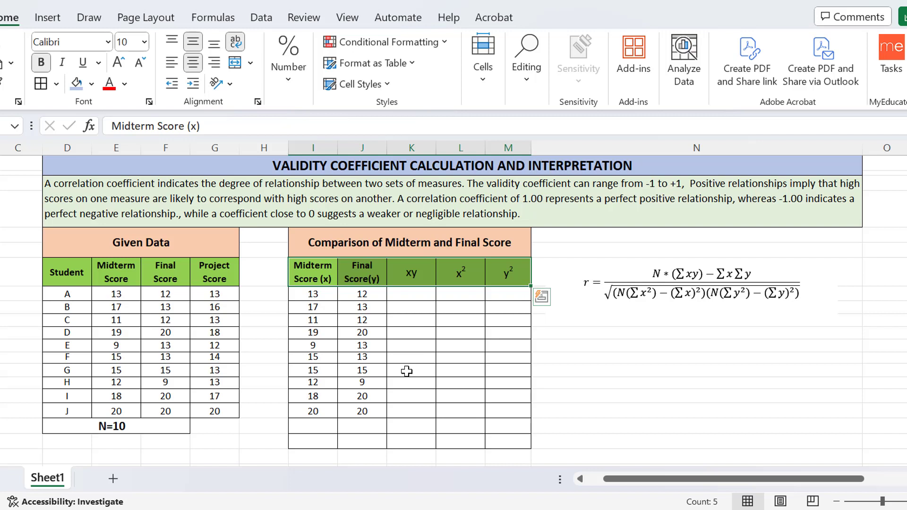
Step: Calculate the xy column by multiplying midterm by final score with =I9*J9, filled for students A to J
click(410, 294)
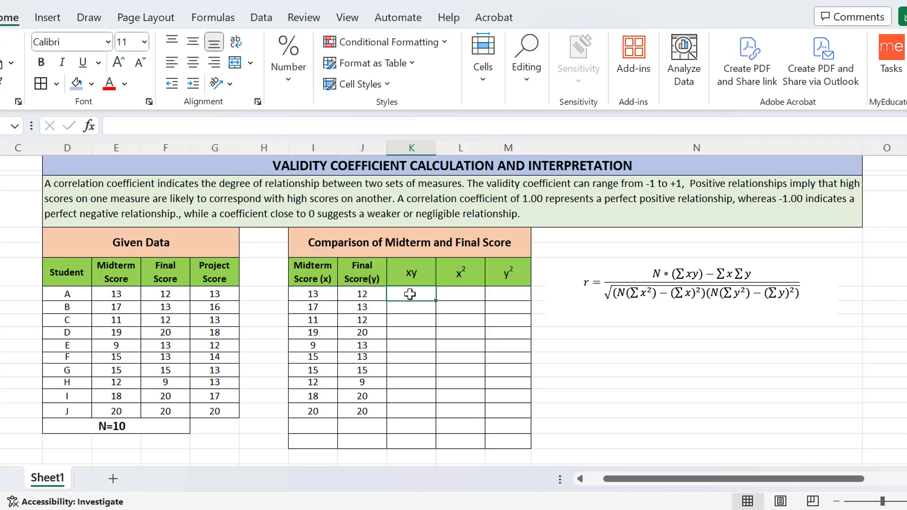
double_click(410, 293)
text(=)
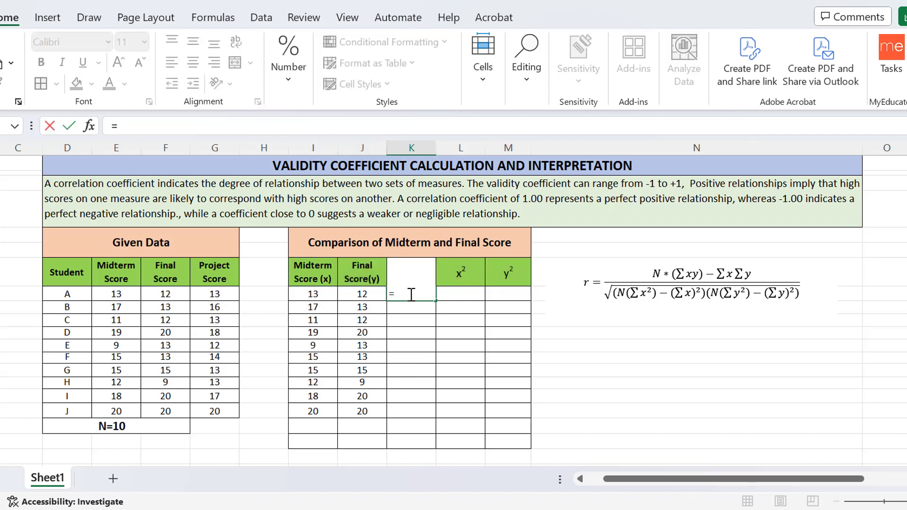
click(318, 294)
text(*)
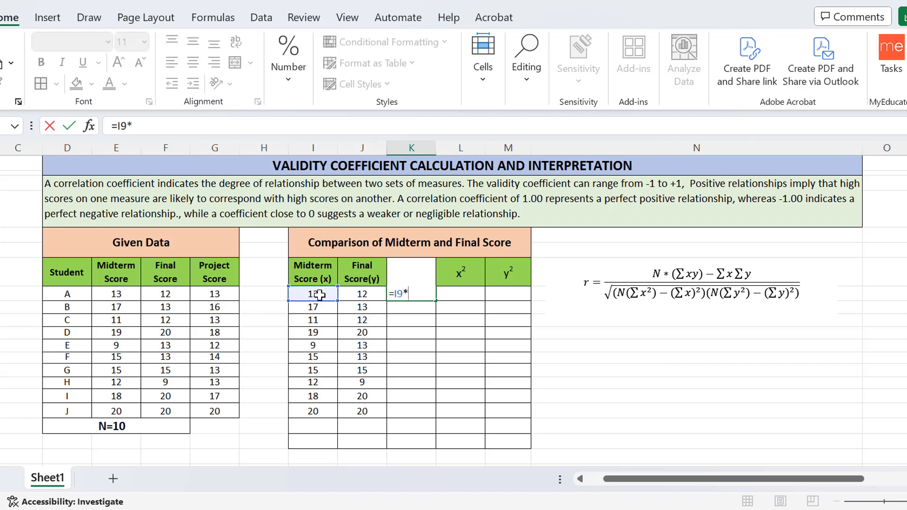
click(367, 294)
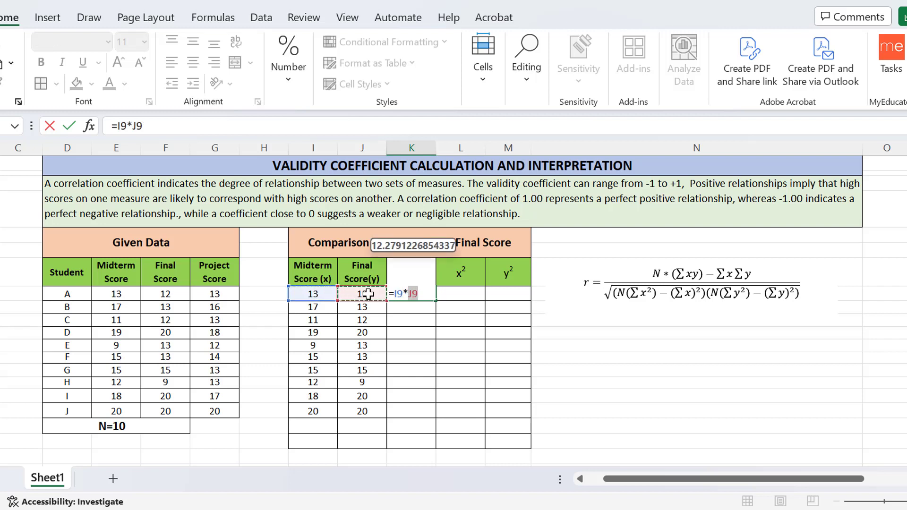
key(Return)
click(431, 294)
drag(434, 302, 435, 416)
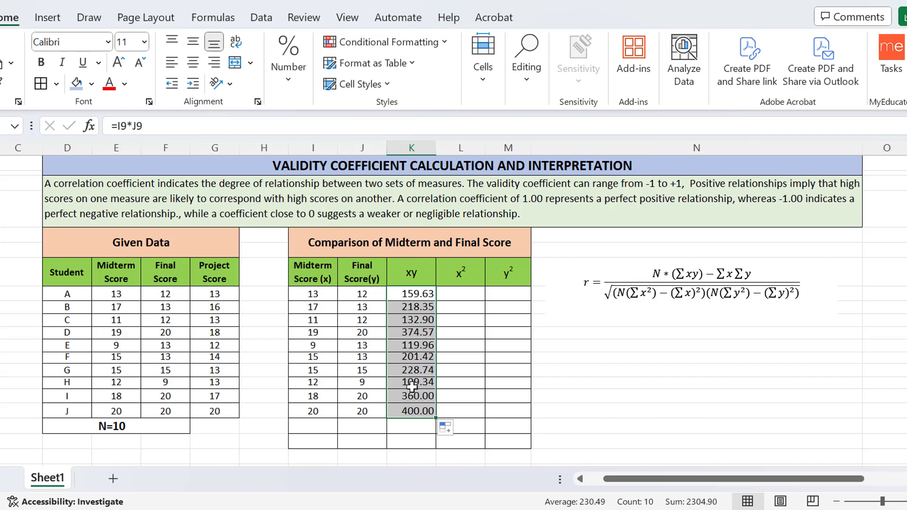
click(414, 306)
Step: Calculate the x² column by multiplying each midterm score by itself with =I9*I9, filled for all ten students
click(463, 294)
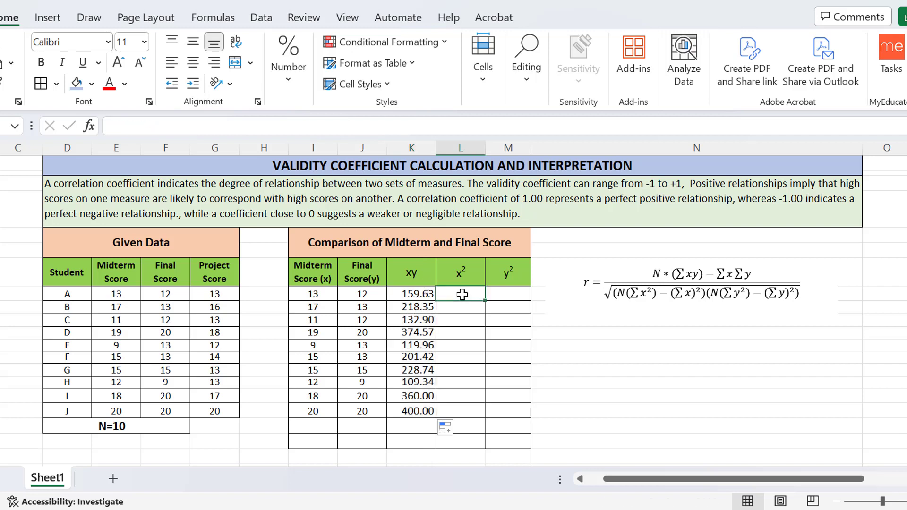
text(=)
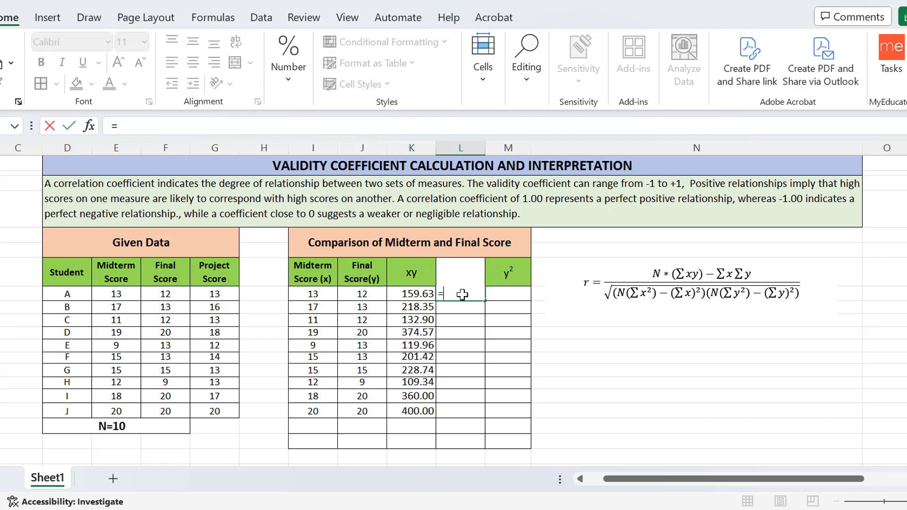
click(317, 294)
text(*)
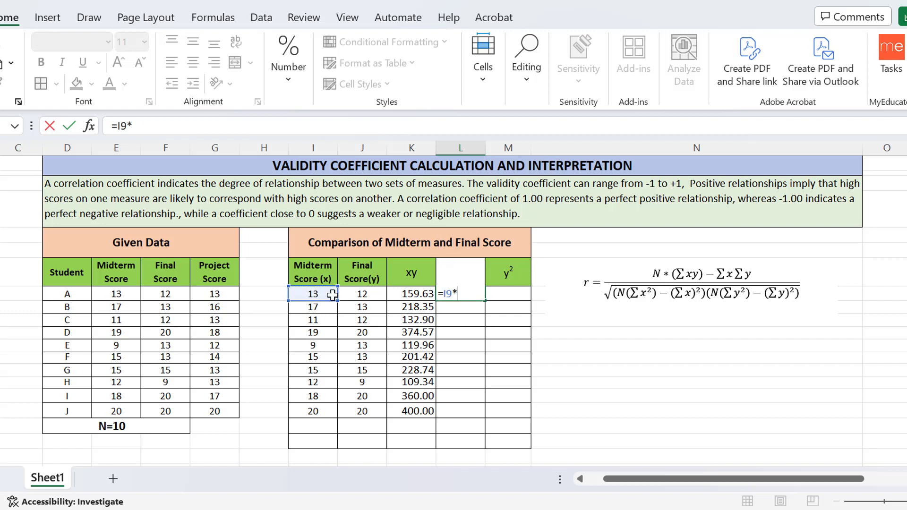
click(326, 294)
key(Return)
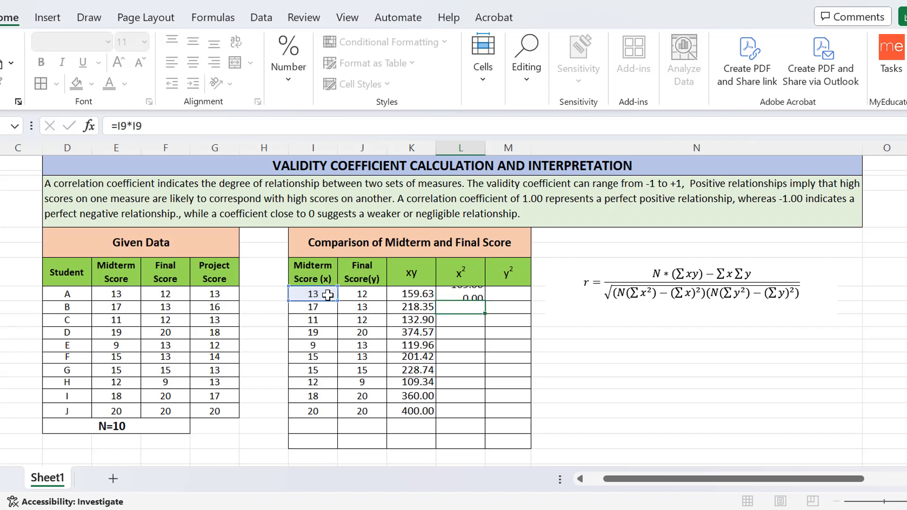
click(469, 294)
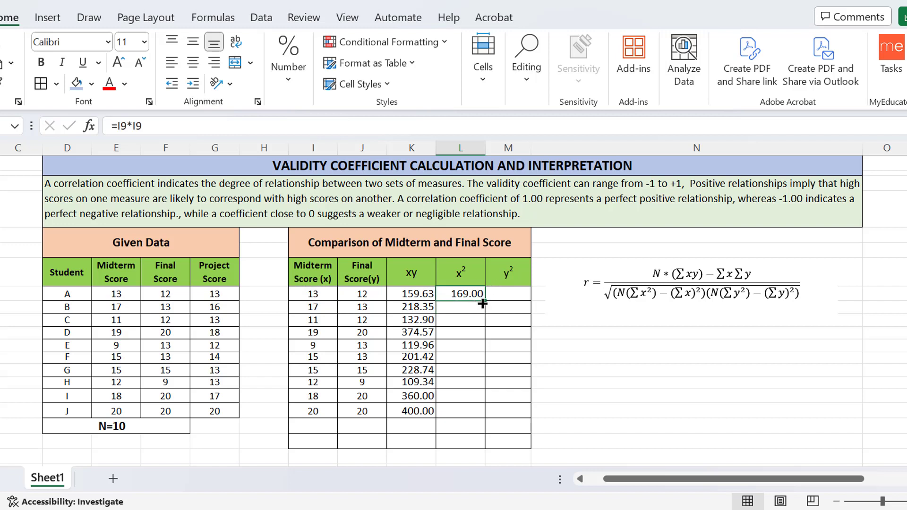
drag(482, 303, 483, 412)
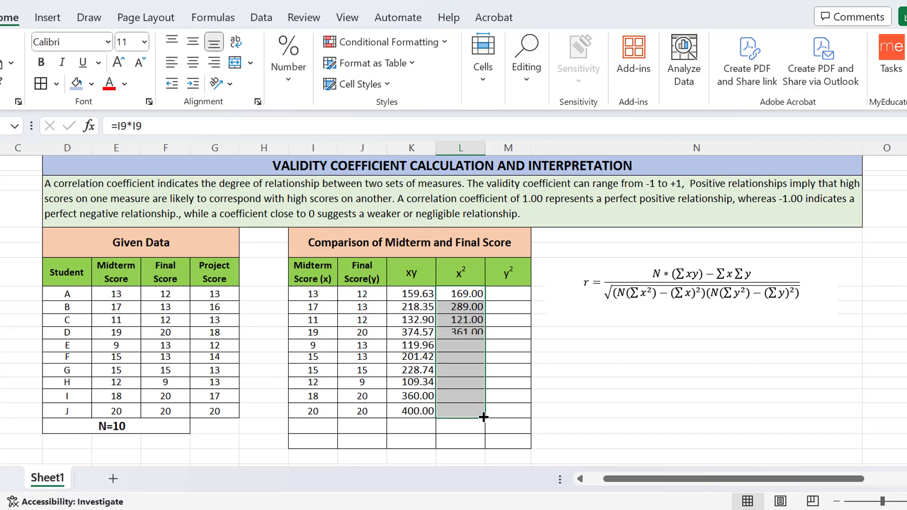
Step: Calculate the y² column by multiplying each final score by itself with =J9*J9, filled for all ten students
click(514, 293)
text(=)
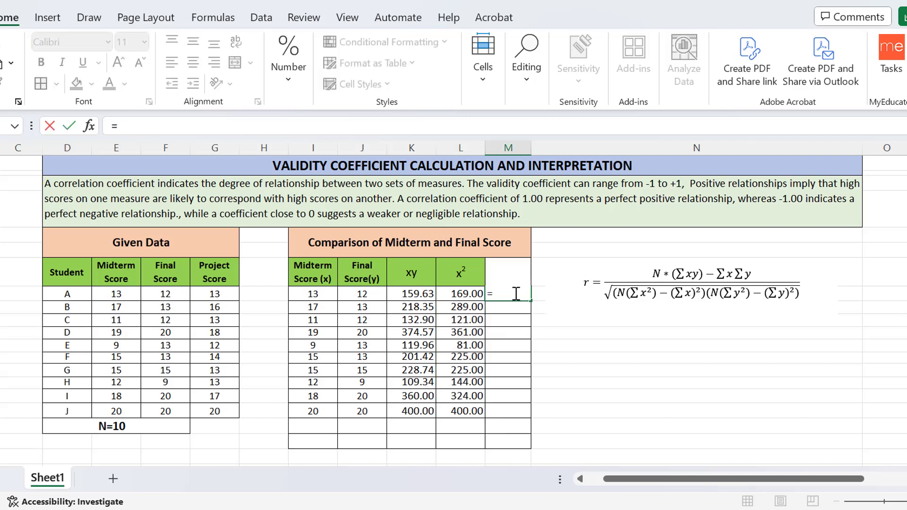
click(373, 293)
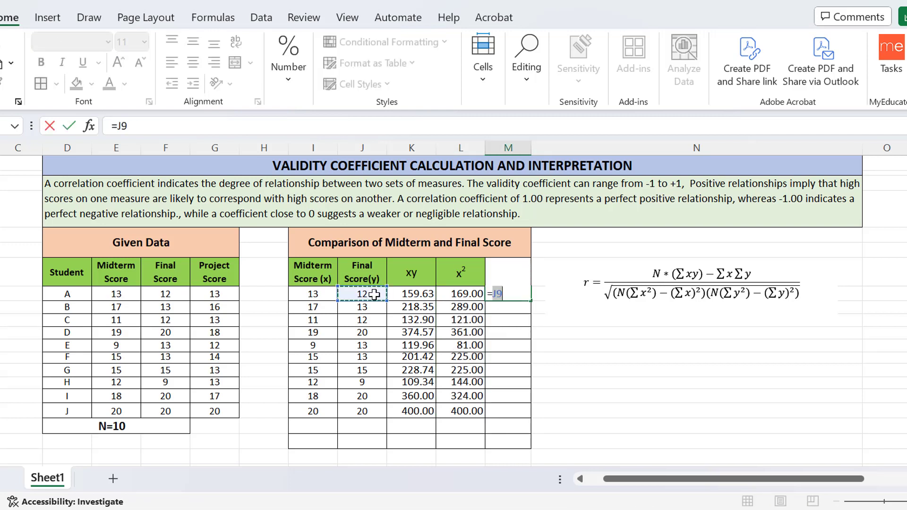
text(*)
click(373, 293)
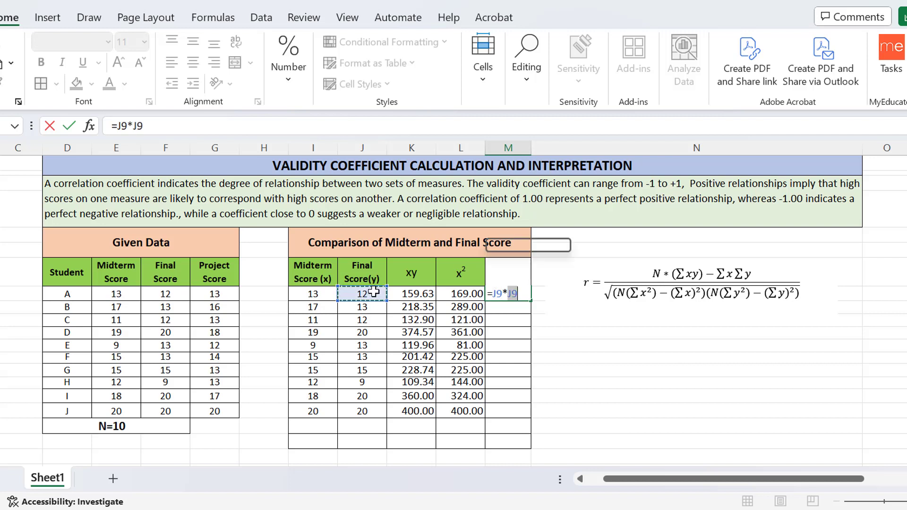
key(Return)
click(517, 294)
drag(531, 300, 525, 420)
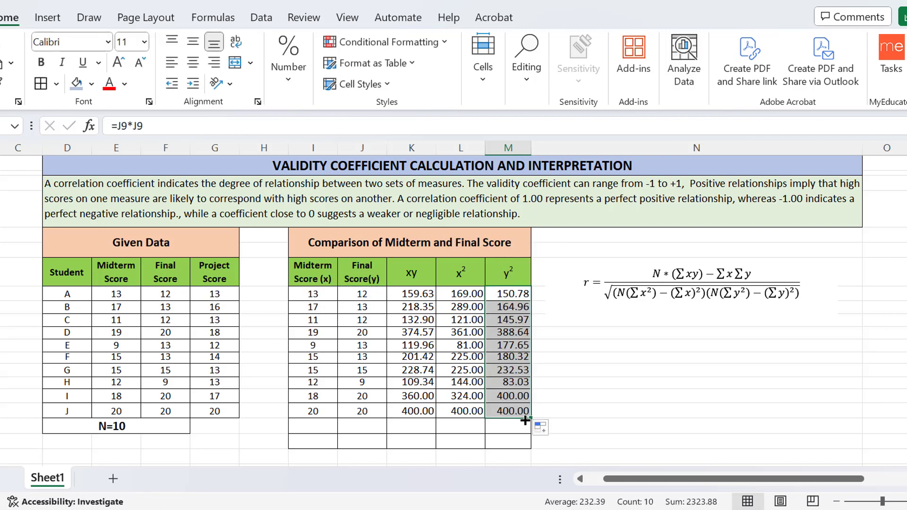
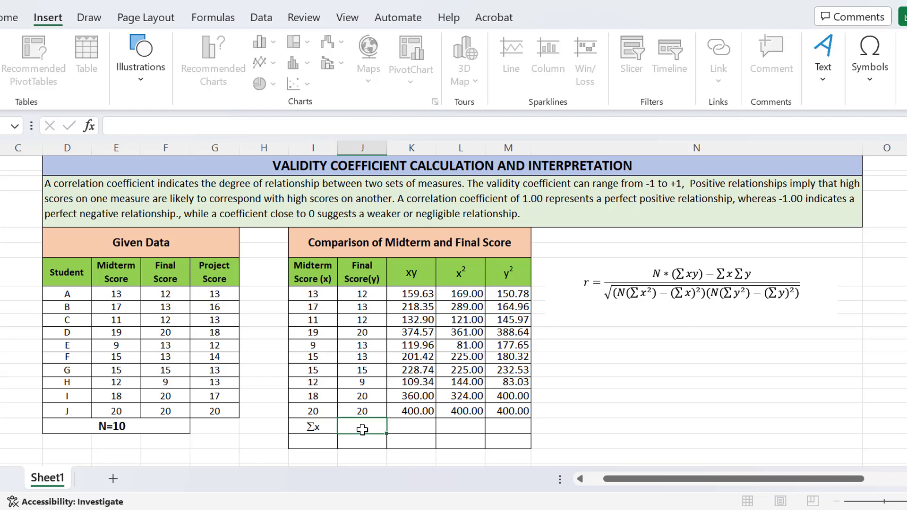
Step: Copy the Σx label beneath the Final Score(y) column and change it to Σy, with the y in Calibri
click(329, 427)
key(ctrl+c)
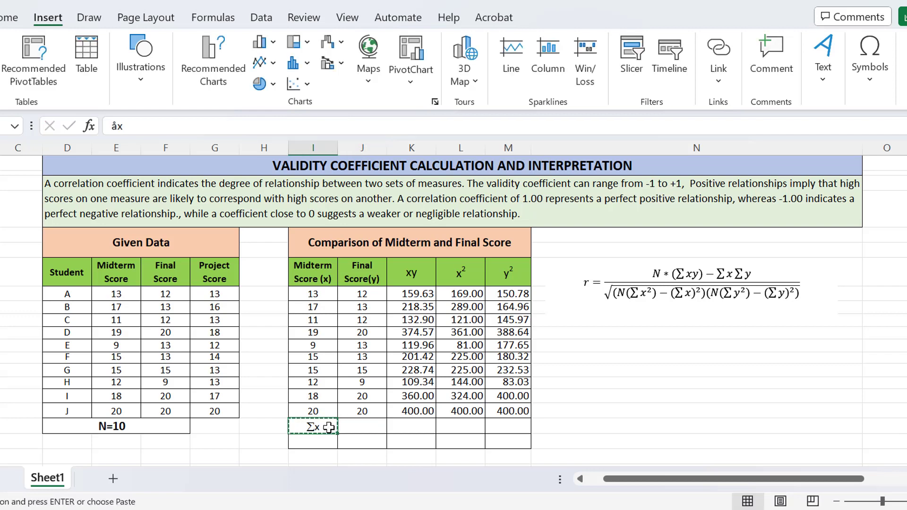
click(368, 422)
key(ctrl+v)
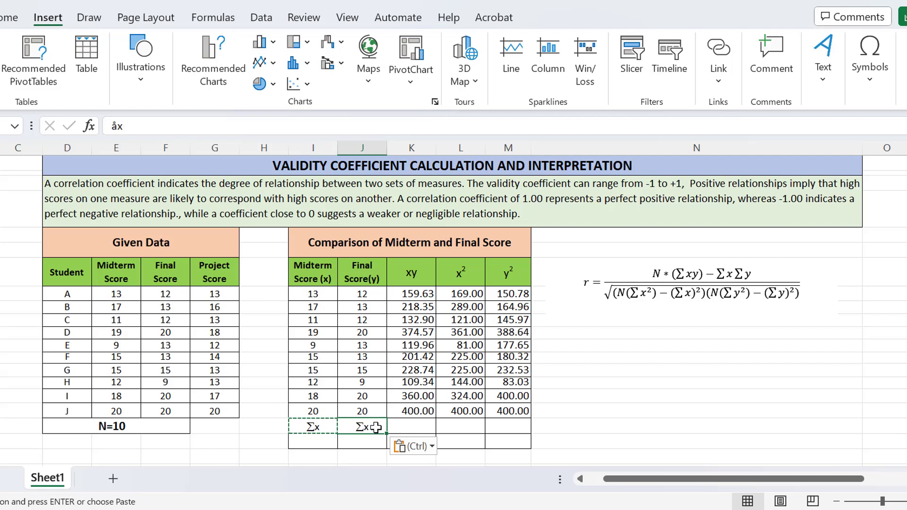
key(Escape)
double_click(377, 428)
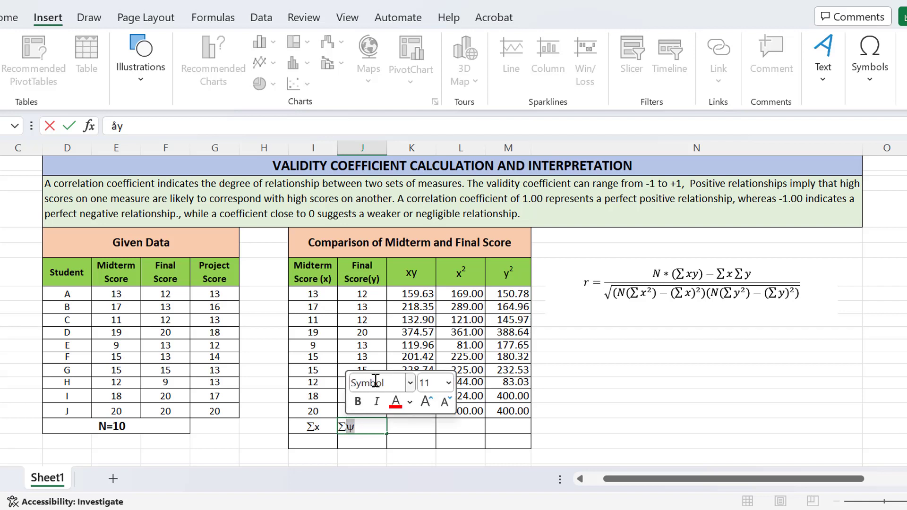
click(410, 383)
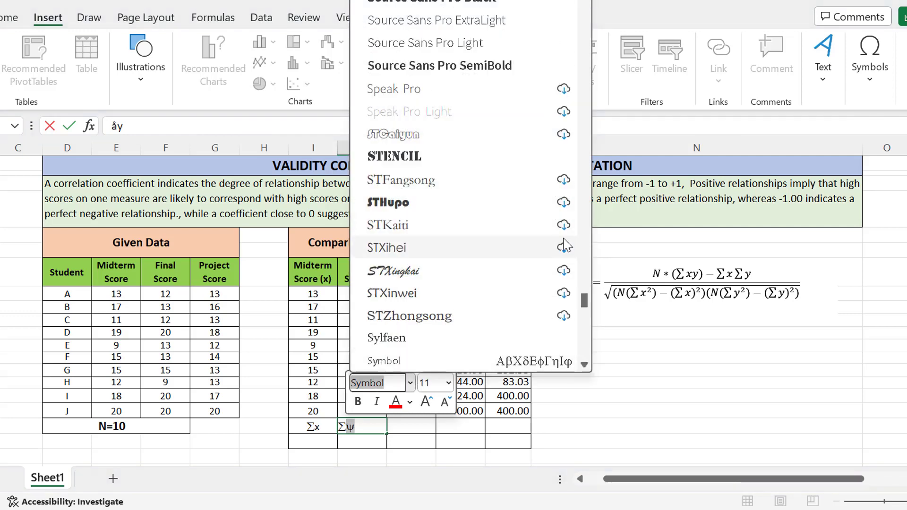
drag(585, 300, 588, 18)
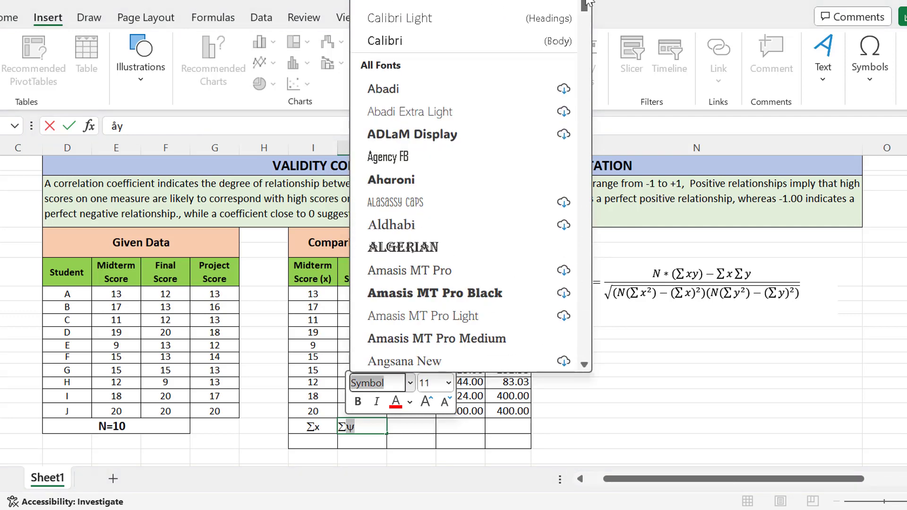
click(401, 42)
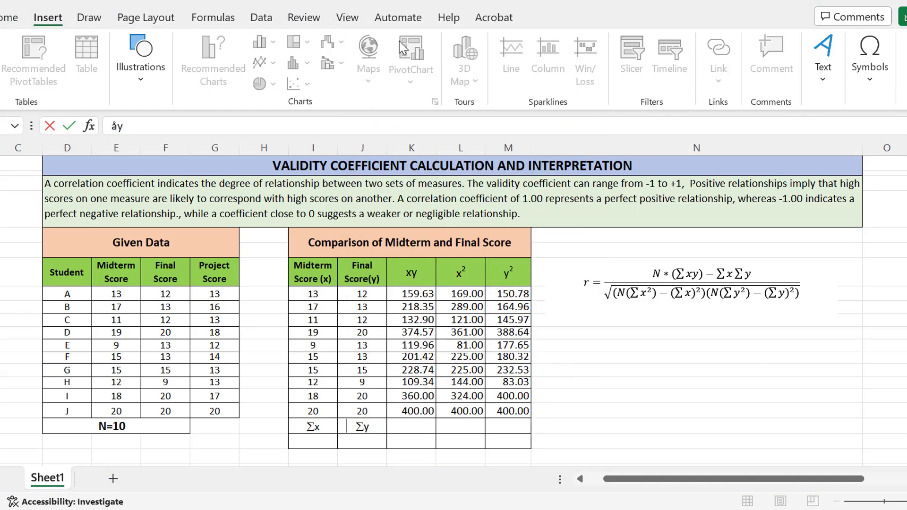
click(361, 426)
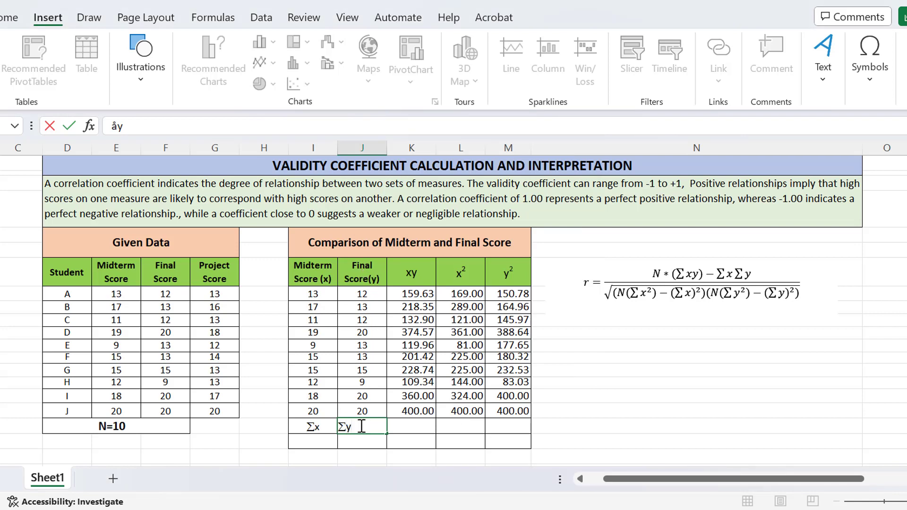
click(361, 442)
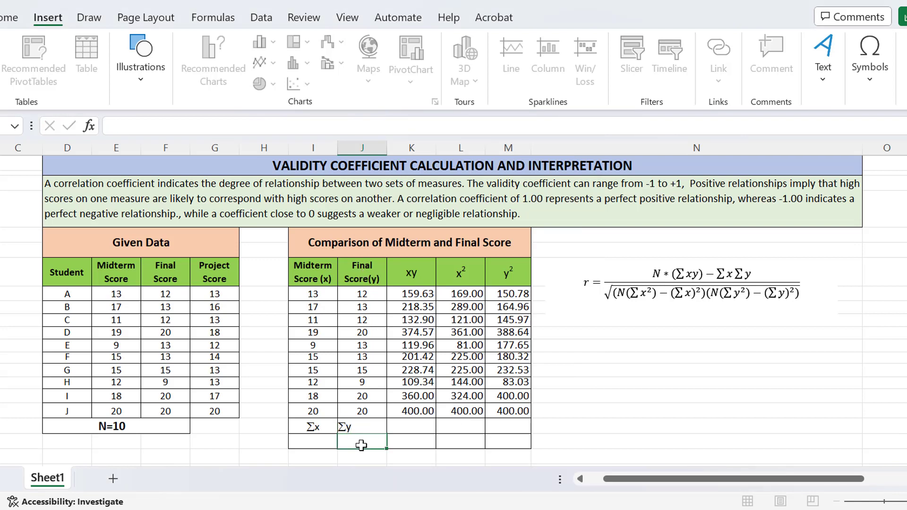
click(406, 428)
Step: Copy the Σy label beneath the xy column and change it to Σxy, with the x in Calibri
click(381, 427)
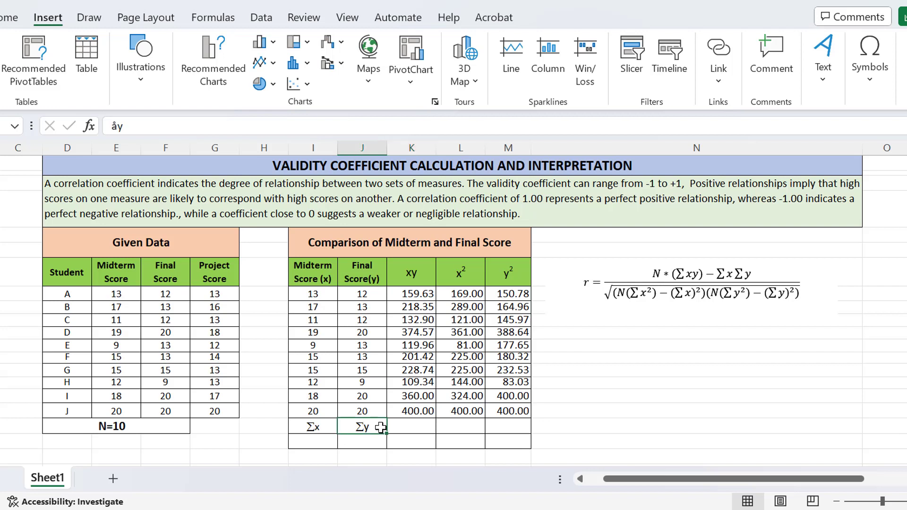
key(ctrl+c)
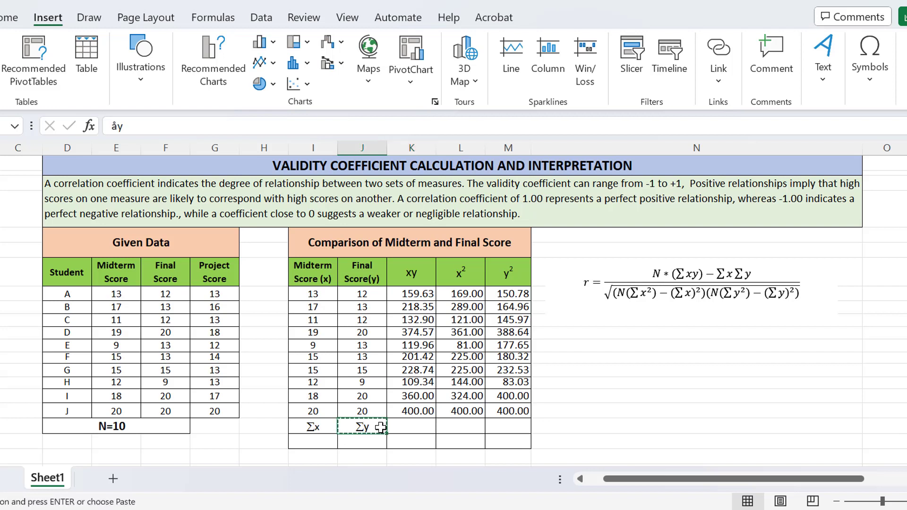
click(411, 427)
key(ctrl+v)
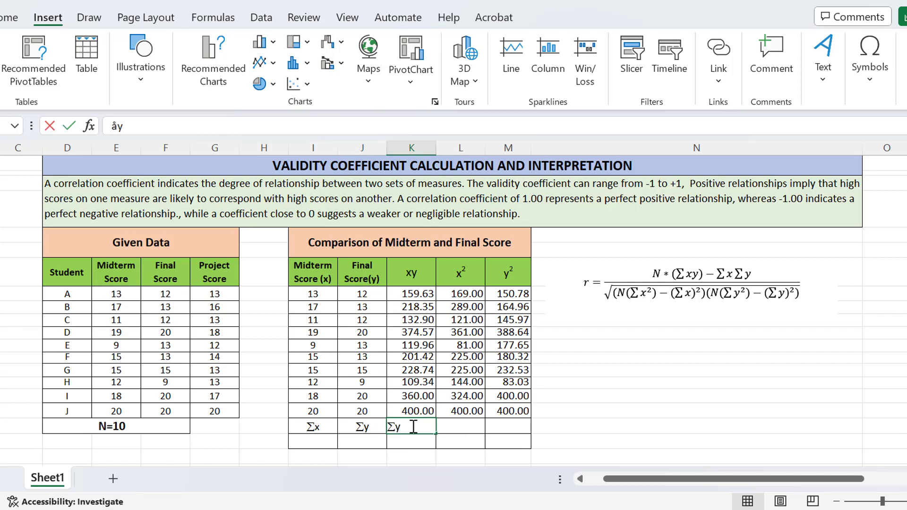
double_click(405, 426)
click(398, 428)
text(x)
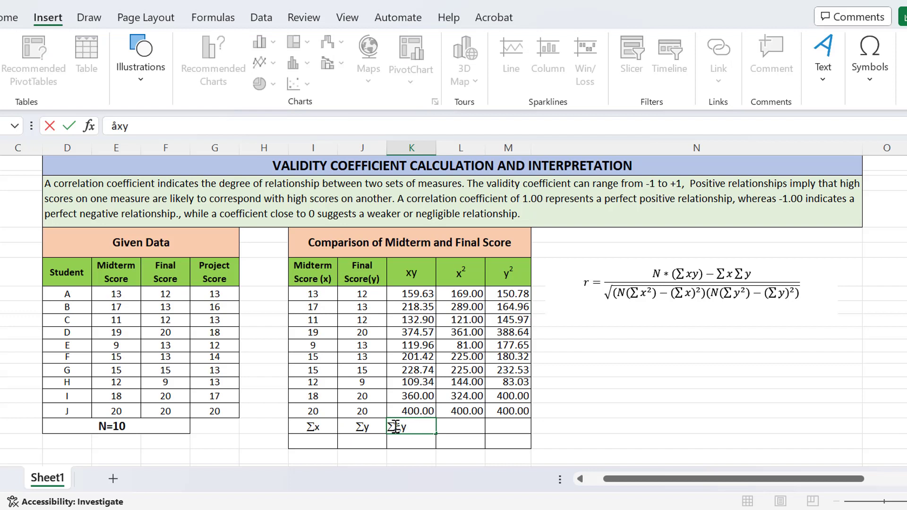
drag(395, 427, 401, 427)
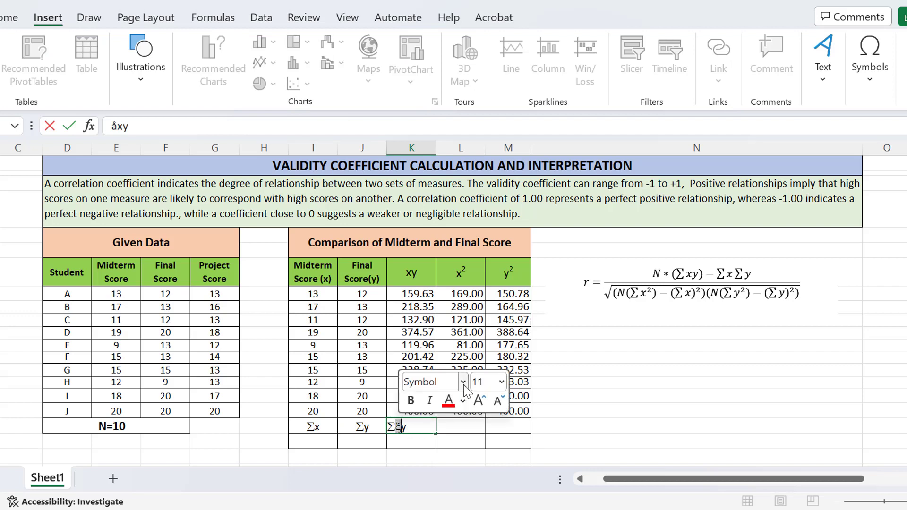
click(463, 383)
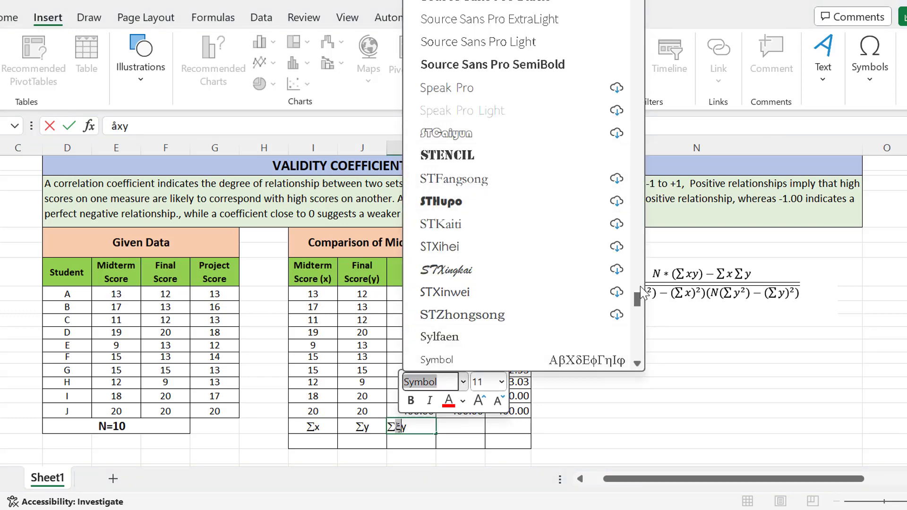
drag(637, 303, 637, 9)
click(462, 38)
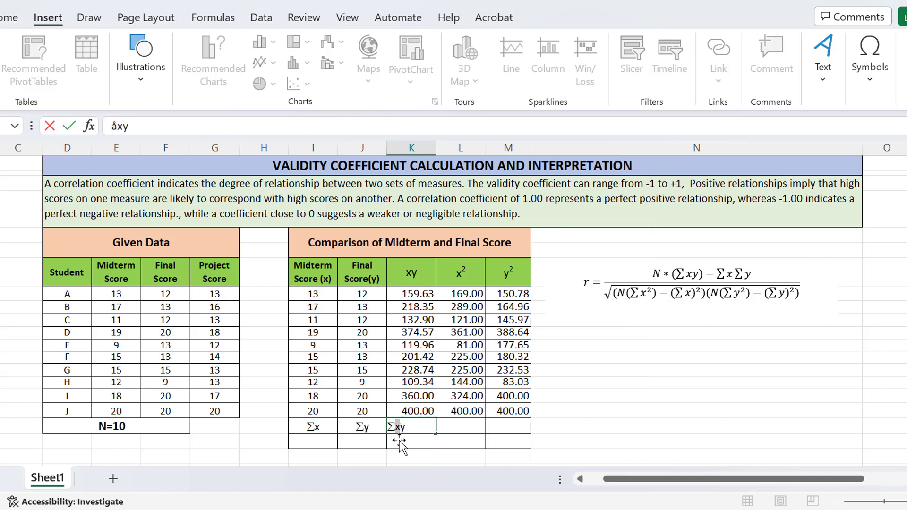
click(417, 436)
Step: Complete the summation label row with Σx² beneath the x² column and Σy² beneath the y² column
click(416, 426)
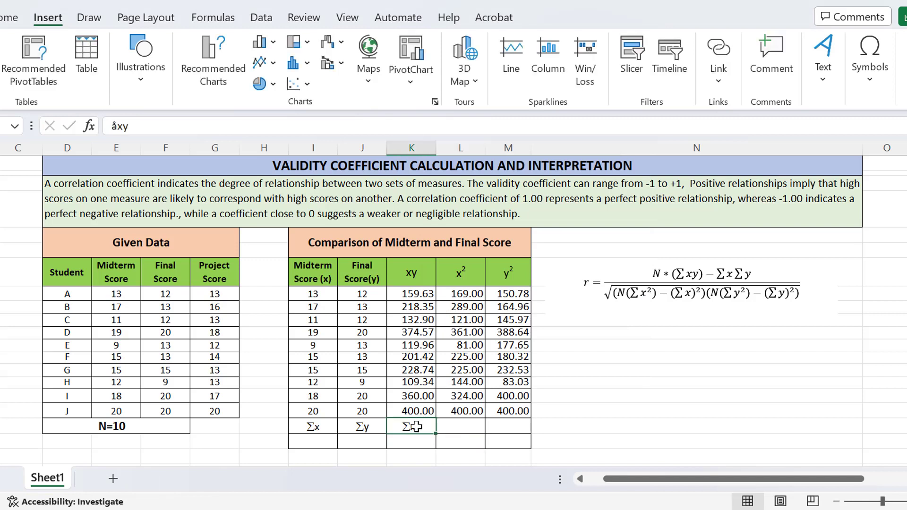
key(ctrl+c)
click(462, 440)
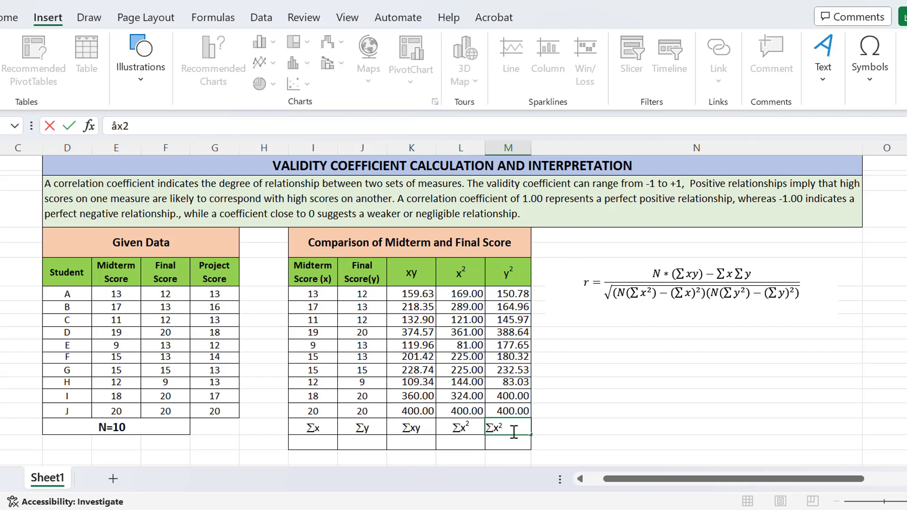
key(BackSpace)
key(BackSpace)
text(y2)
click(540, 415)
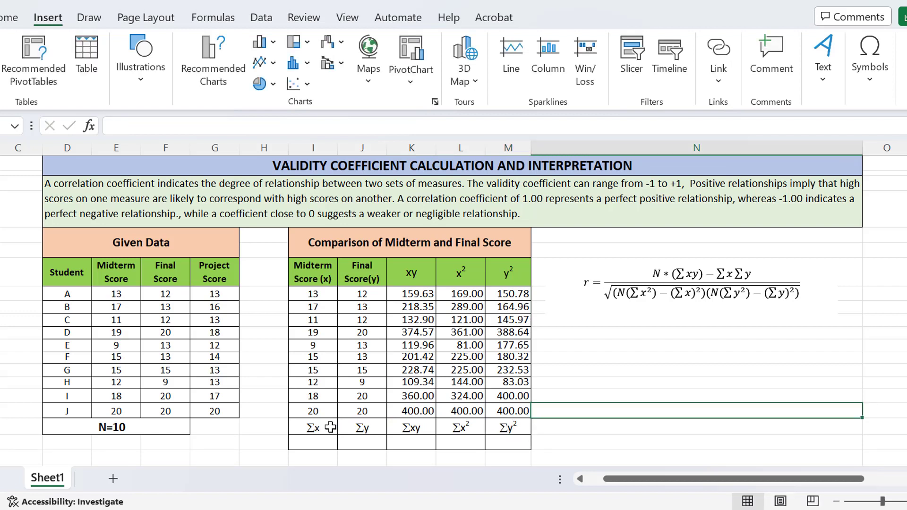
drag(324, 428, 513, 429)
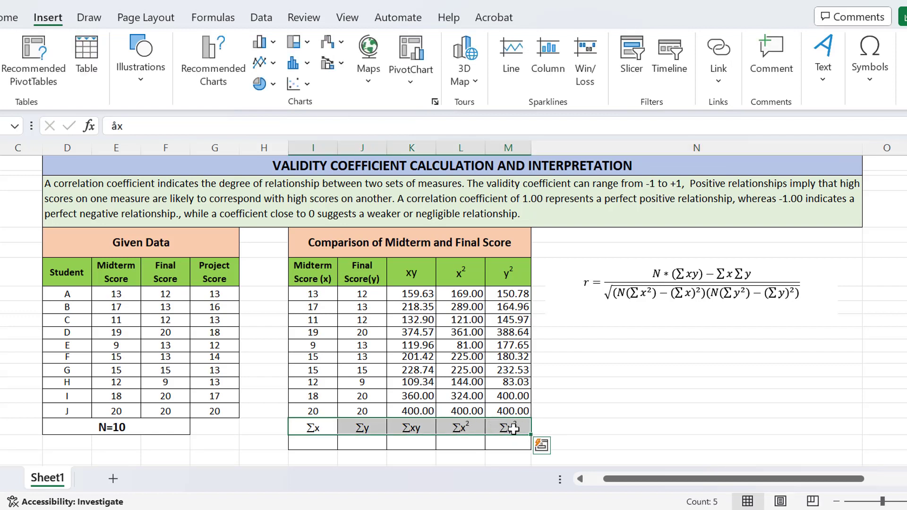
Step: Total the midterm scores beneath Σx with =SUM(I9:I18) and fill the formula across to the Σy² column
double_click(321, 441)
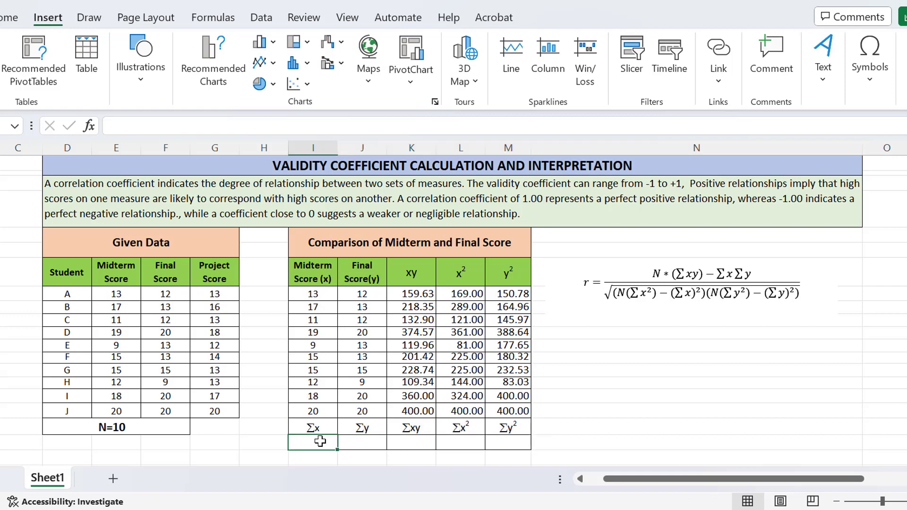
text(=sum()
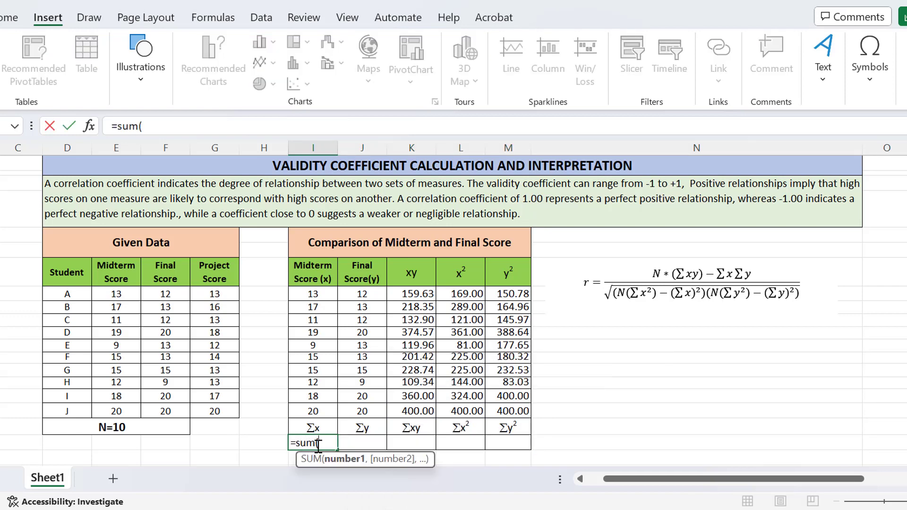
drag(313, 295, 318, 415)
text())
key(Return)
click(318, 442)
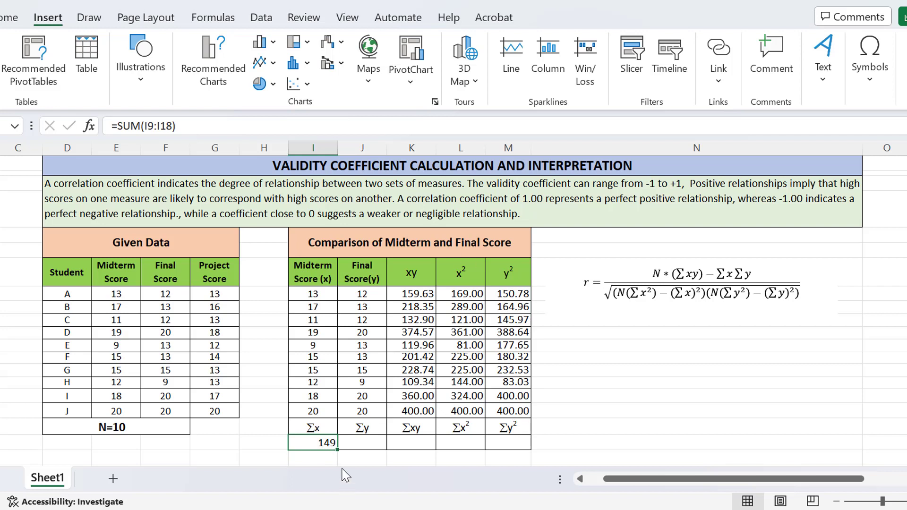
drag(337, 450, 523, 444)
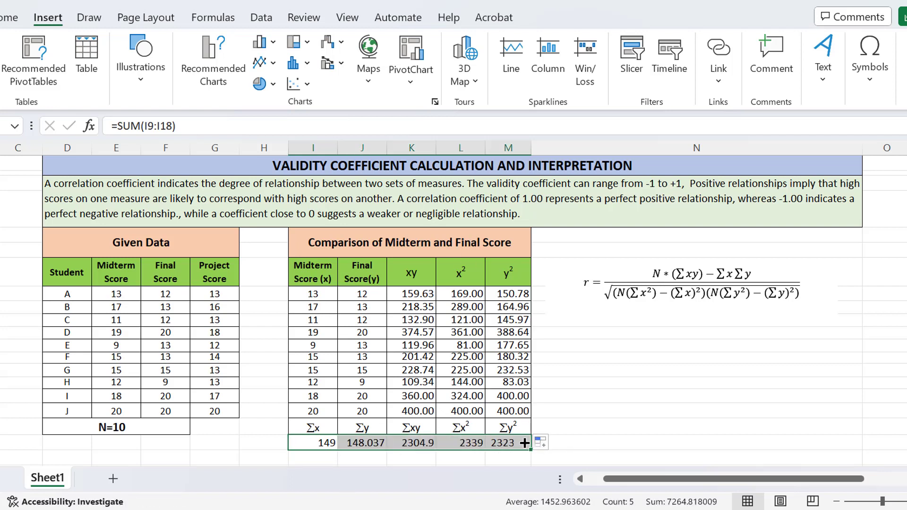
Step: Show the Σy total without decimals and apply cell borders across the whole totals row
click(372, 445)
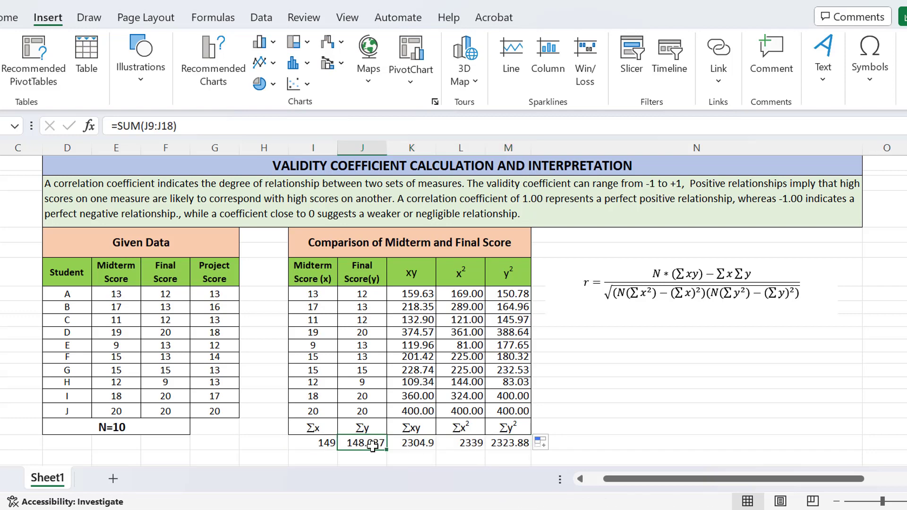
drag(312, 443, 513, 444)
click(514, 444)
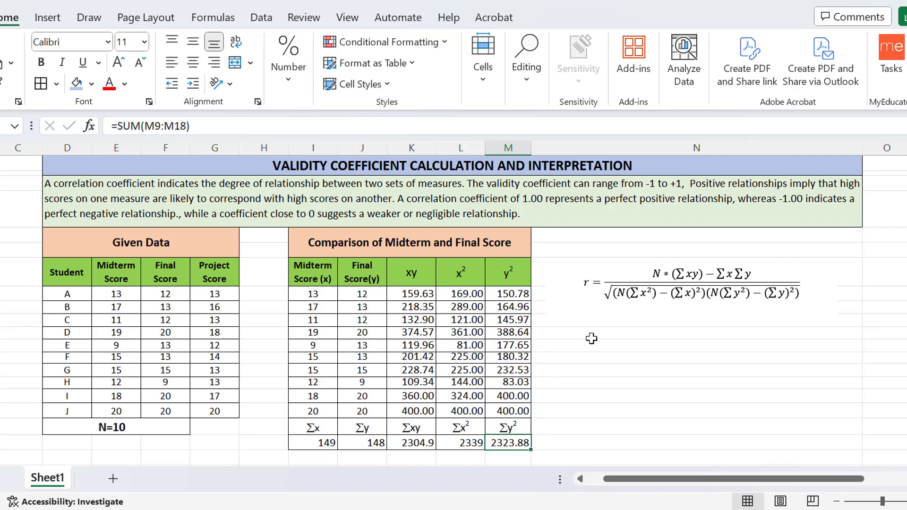
Step: Duplicate the correlation formula's equation box and place the copy beneath the original
click(602, 348)
double_click(665, 272)
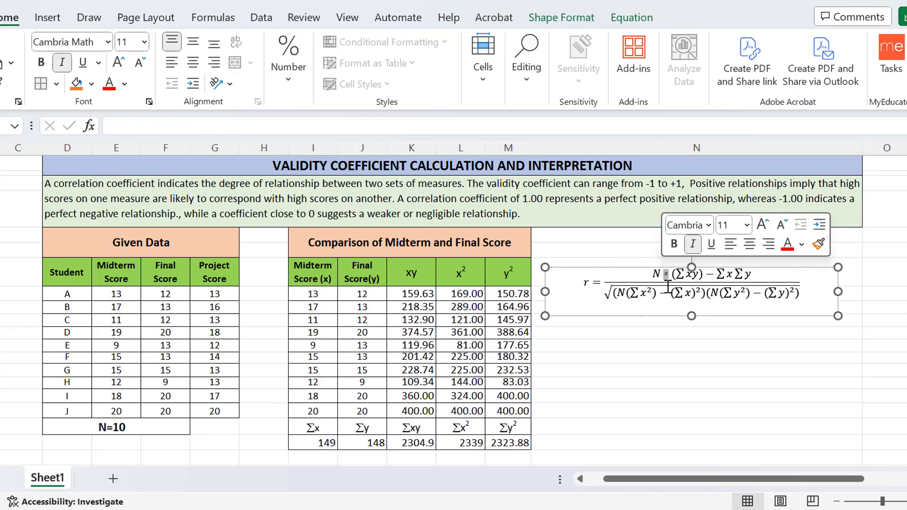
click(808, 315)
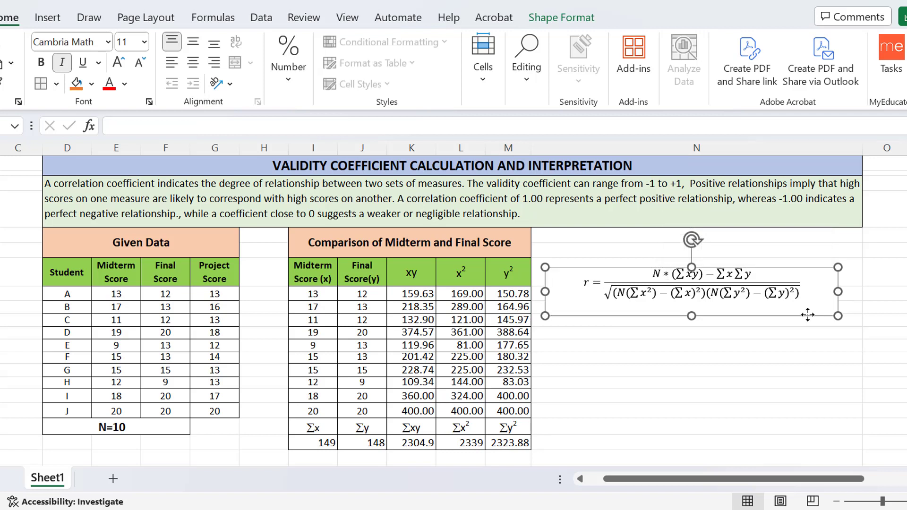
key(ctrl+c)
click(759, 345)
key(ctrl+v)
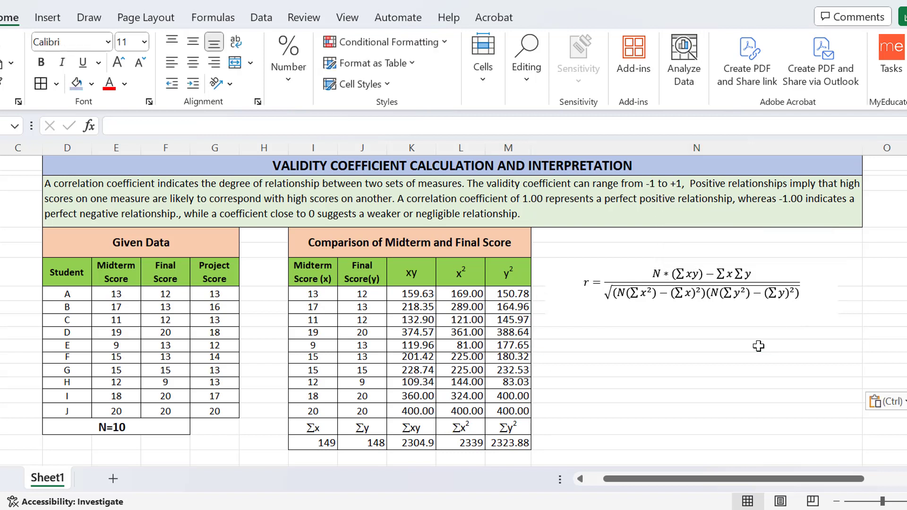
Step: In the copied formula's numerator, replace N with 10 and Σxy with 2305
click(760, 350)
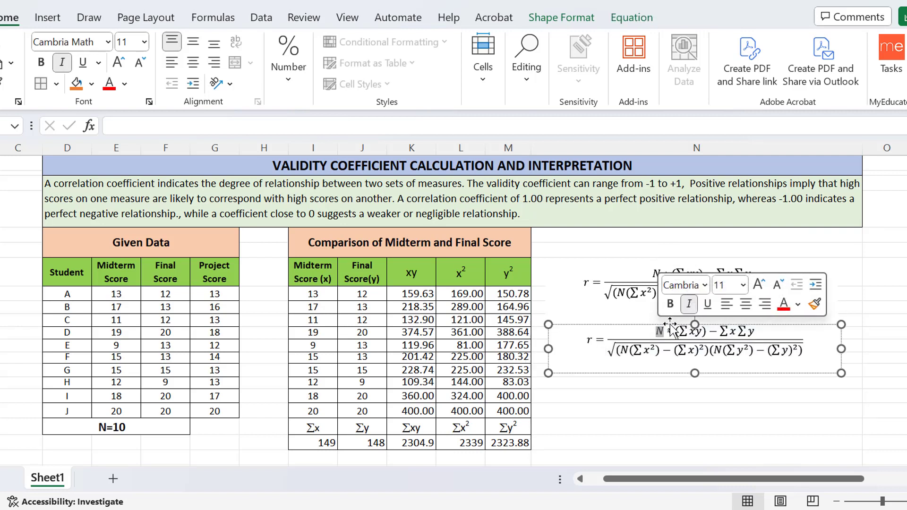
text(10)
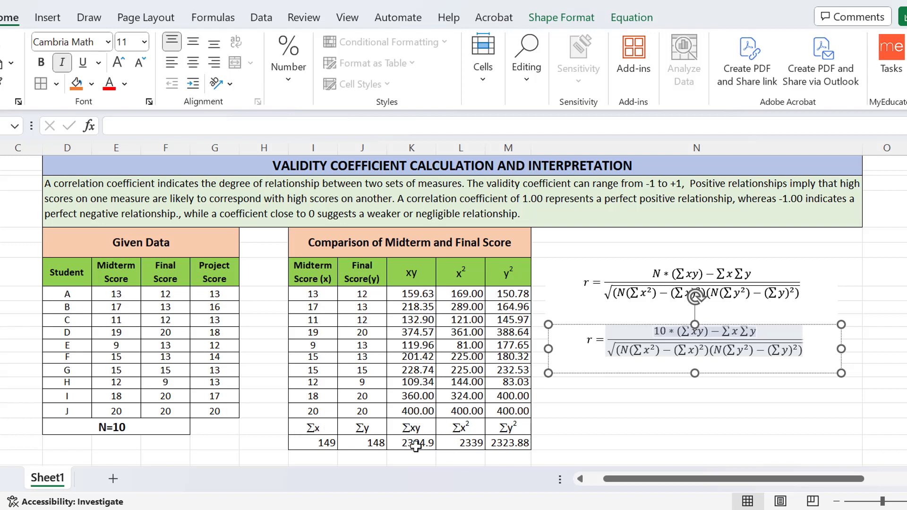
double_click(703, 332)
key(Delete)
key(Delete)
key(Delete)
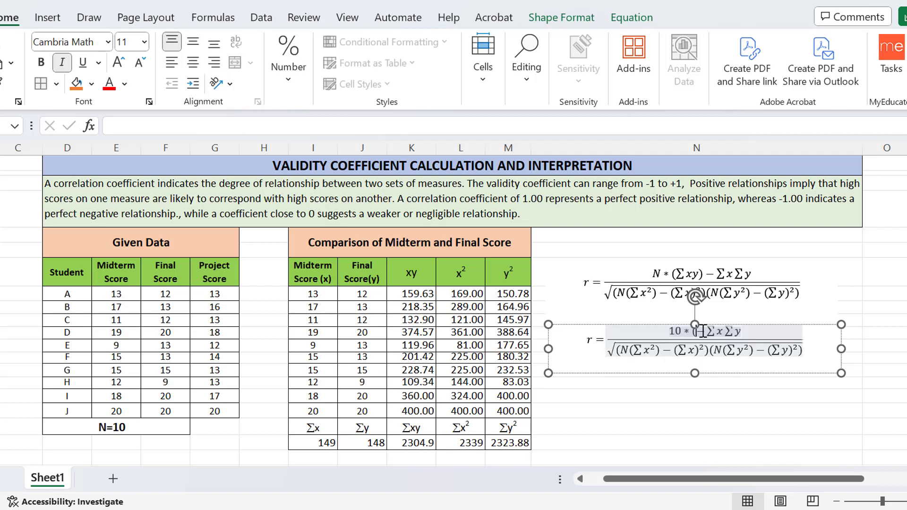
text(2305)-)
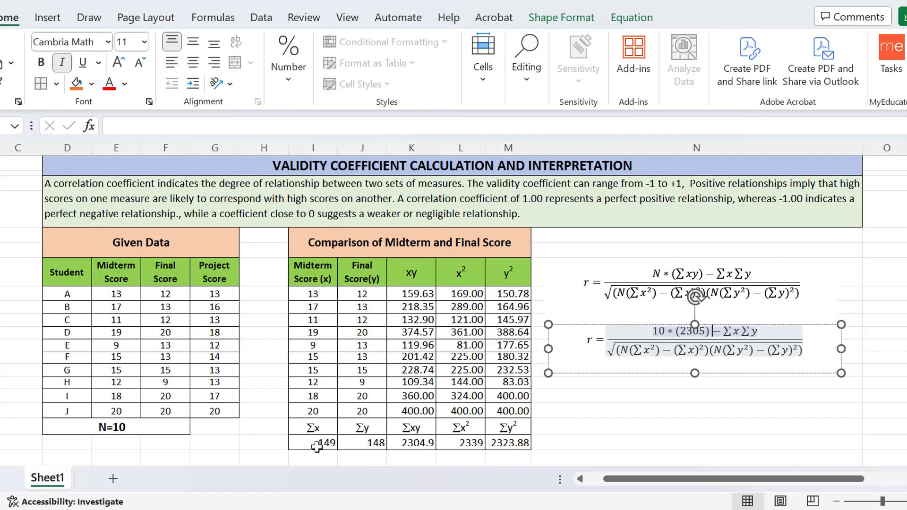
Step: Replace ΣxΣy in the copied formula's numerator with (149)(148)
drag(723, 335, 739, 333)
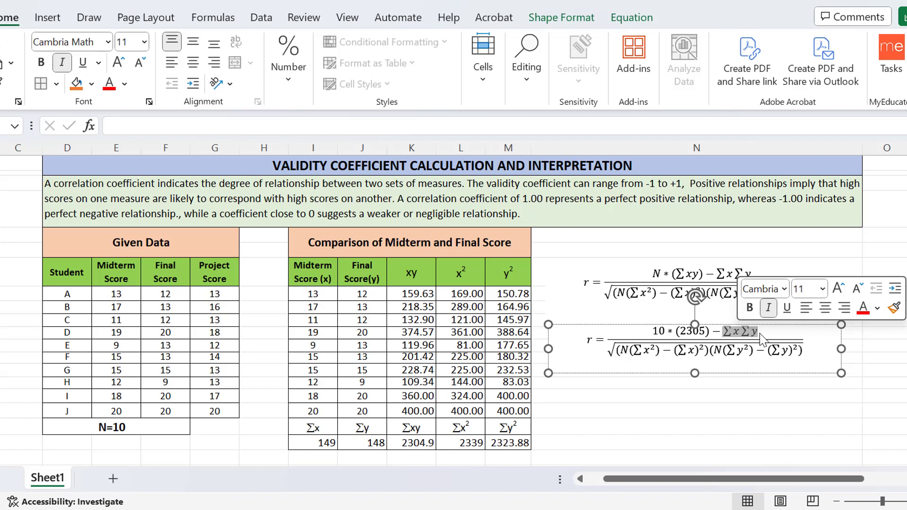
text((14)
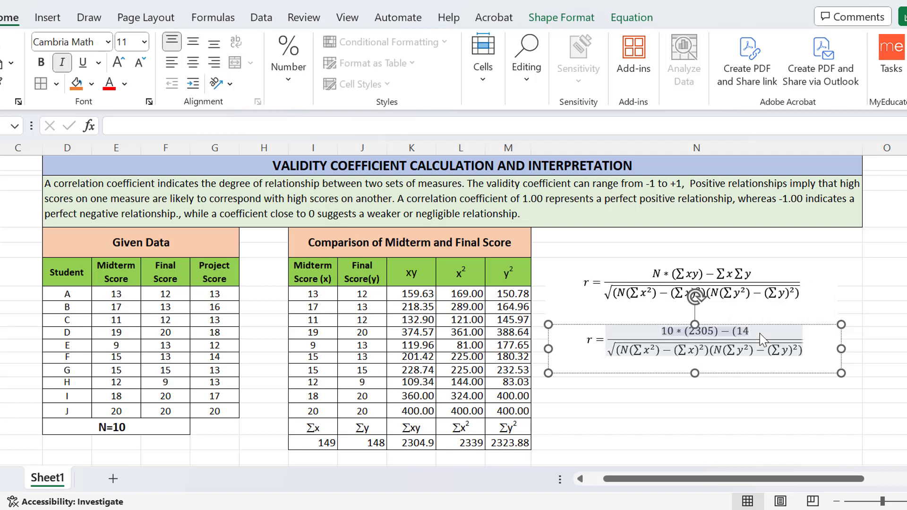
text(9))
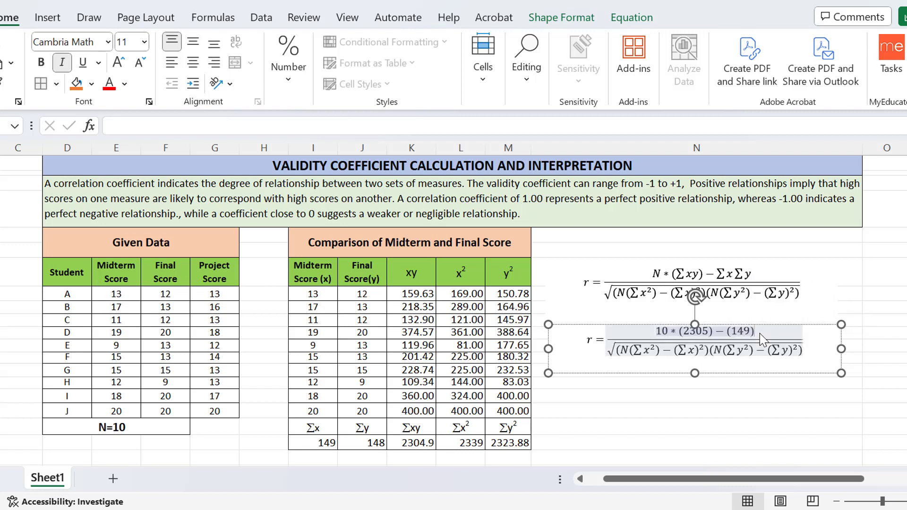
text(()
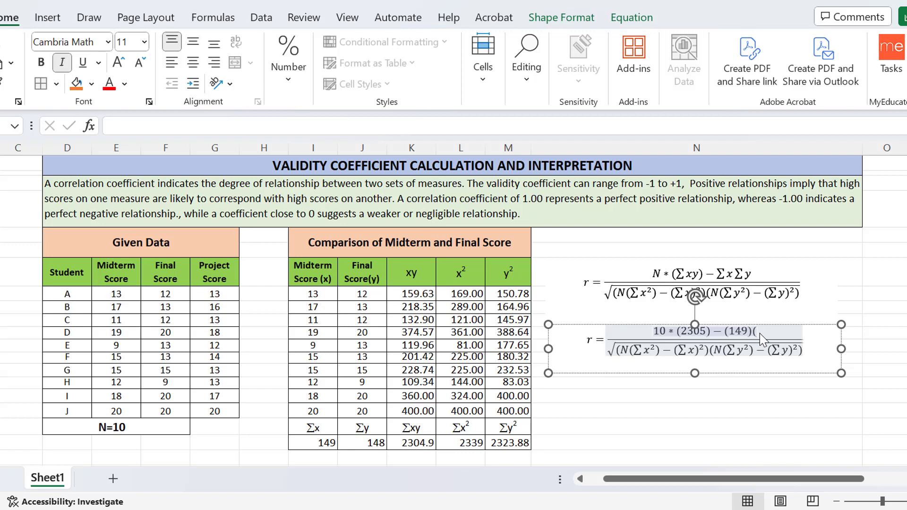
text(148))
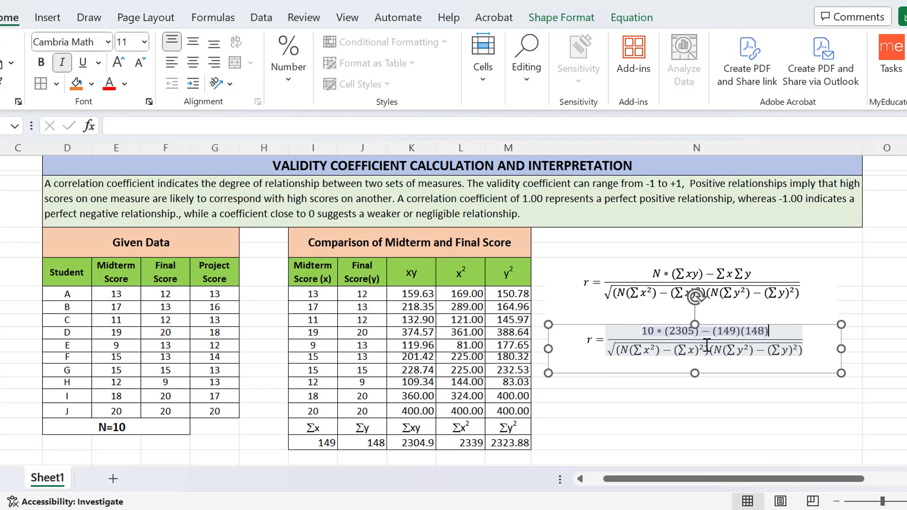
Step: Under the copied formula's square root, replace the first N with 10 and Σx² with 2339
click(631, 350)
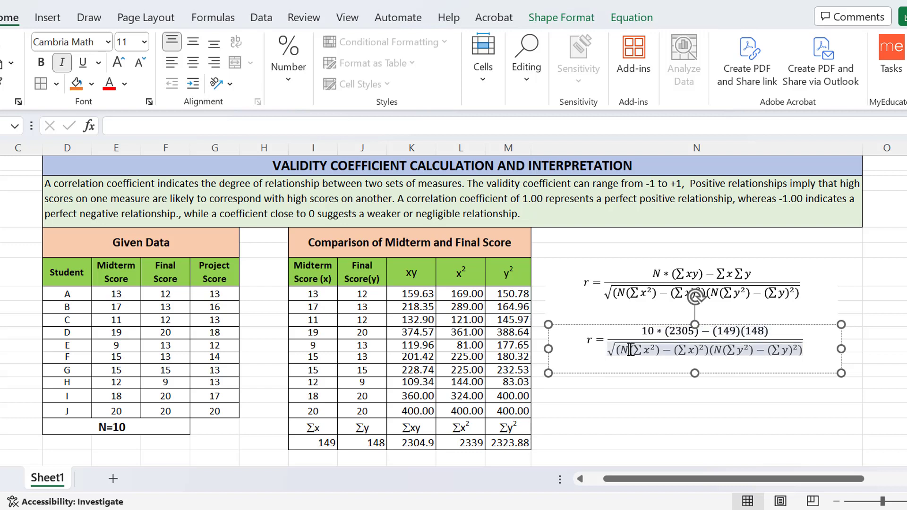
key(BackSpace)
text(10)
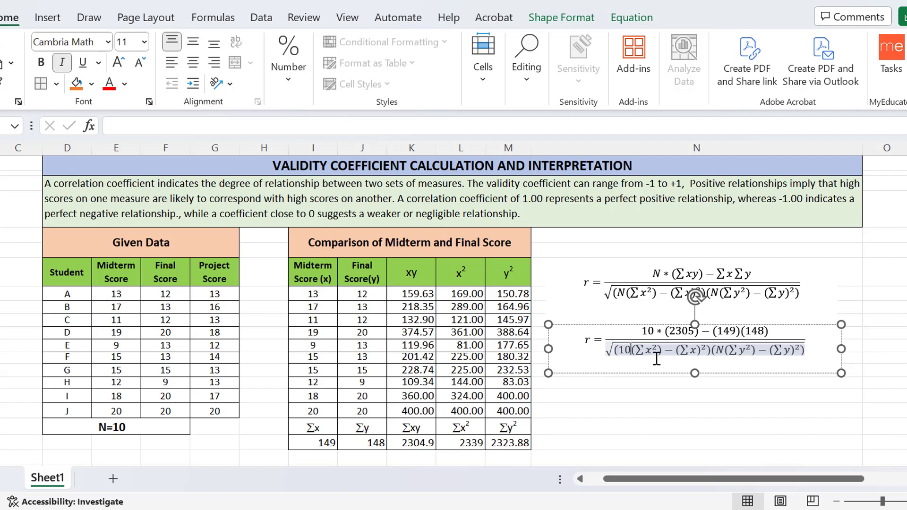
drag(661, 352, 641, 353)
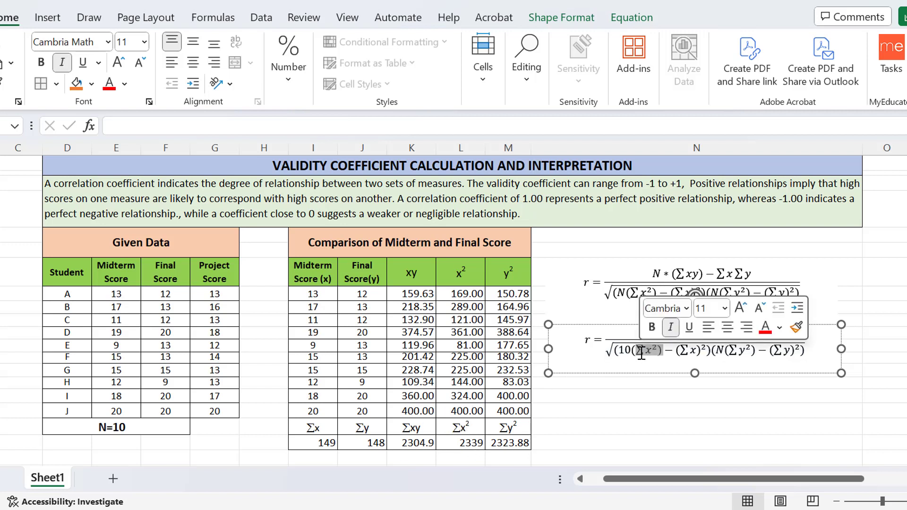
text(2339))
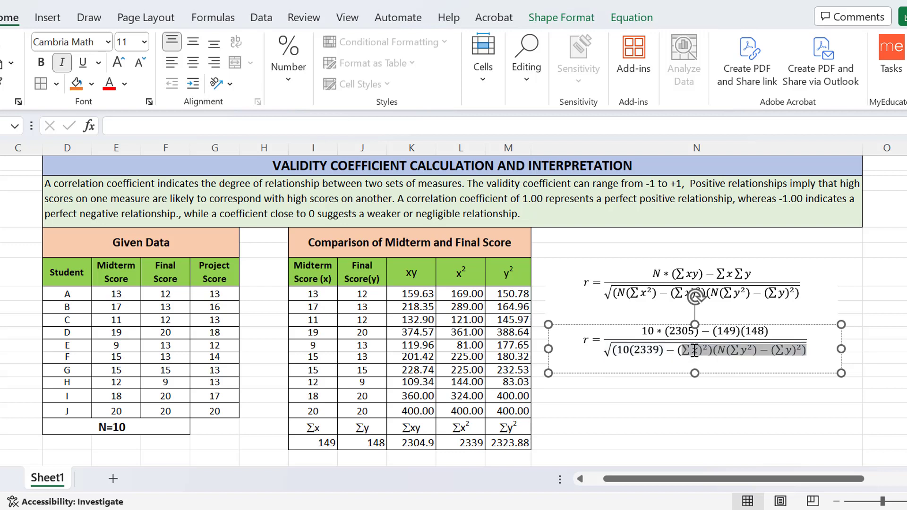
Step: Replace everything after the first minus sign under the copied formula's square root with (149 * 149)) to close the first factor
click(695, 352)
key(BackSpace)
key(shift+End)
text(149 )
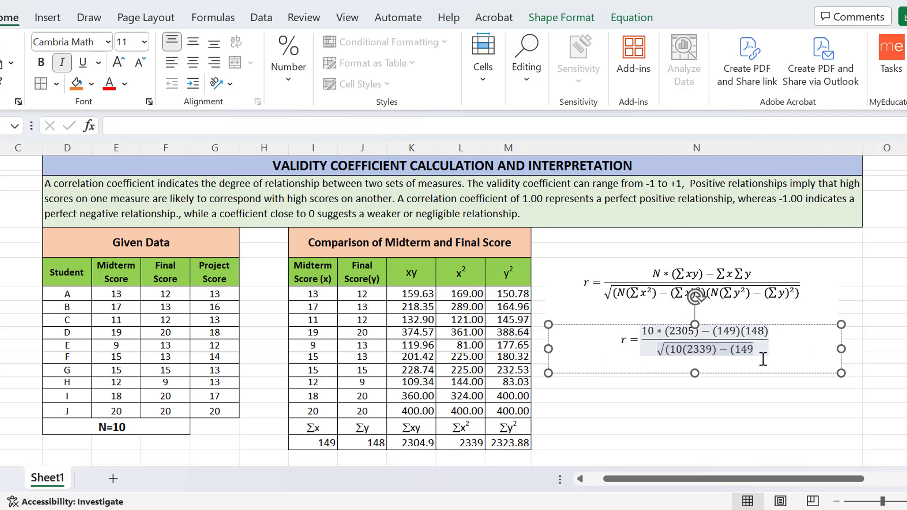
text(* )
text(14)
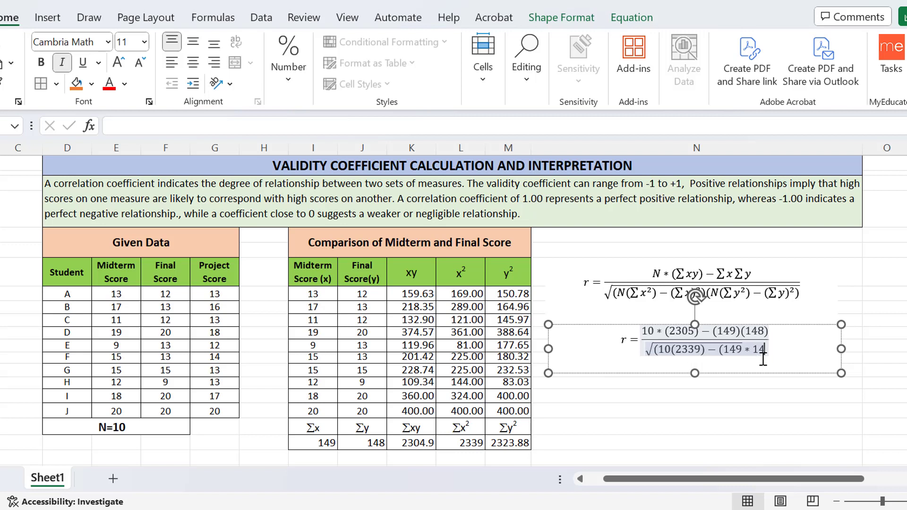
text(9))
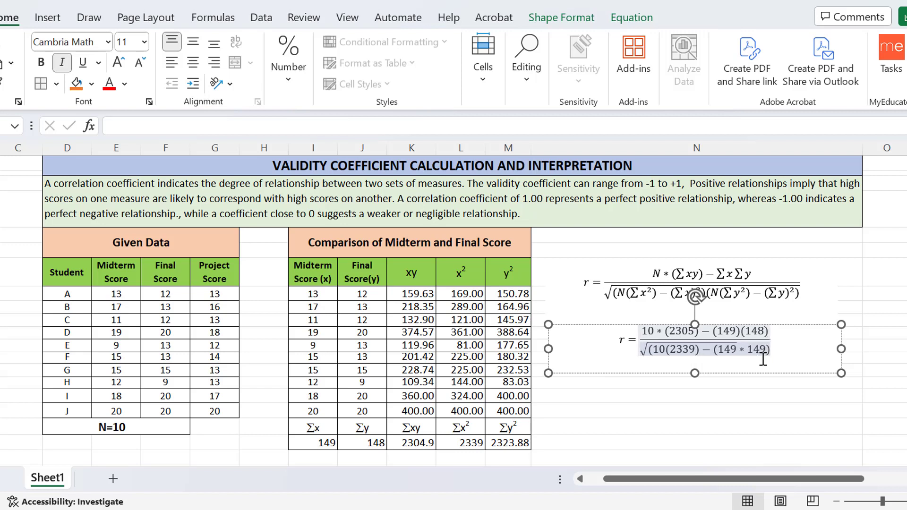
text())
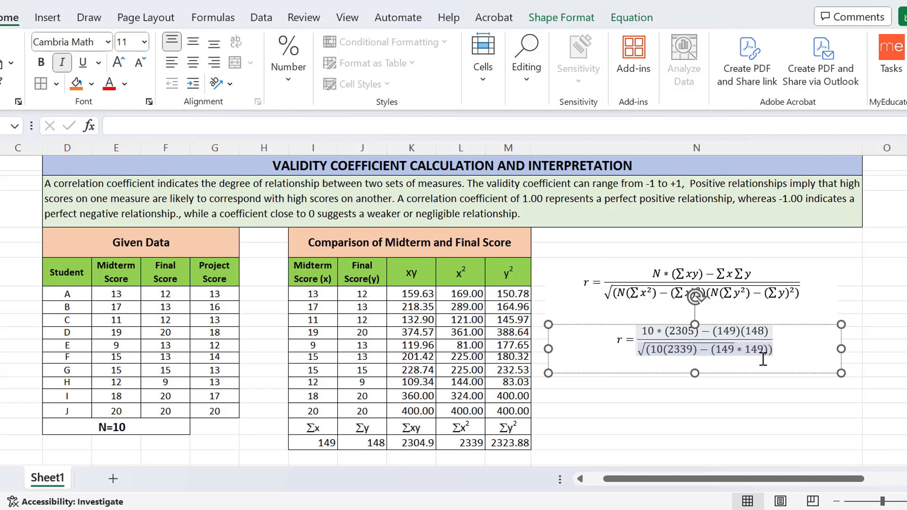
Step: Add the second factor (10(2324) − (148 * 148)) to the end of the copied formula's denominator
text(()
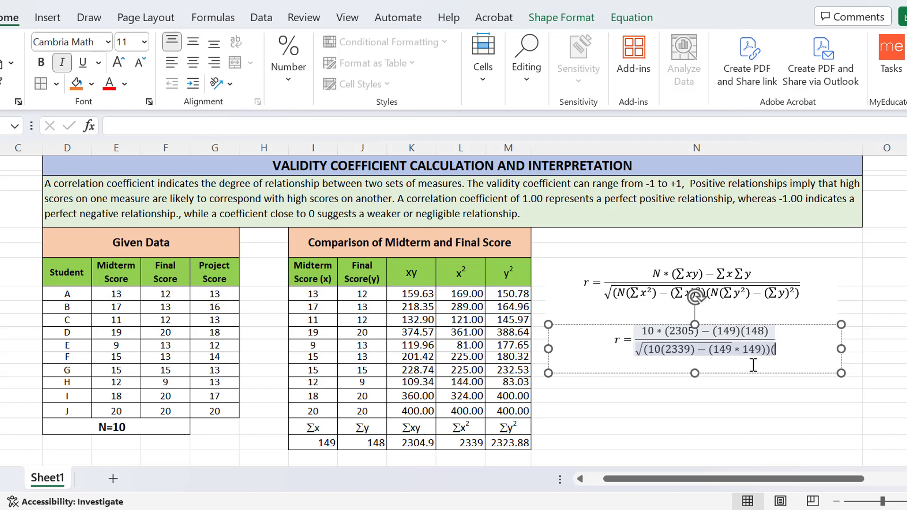
text(10)
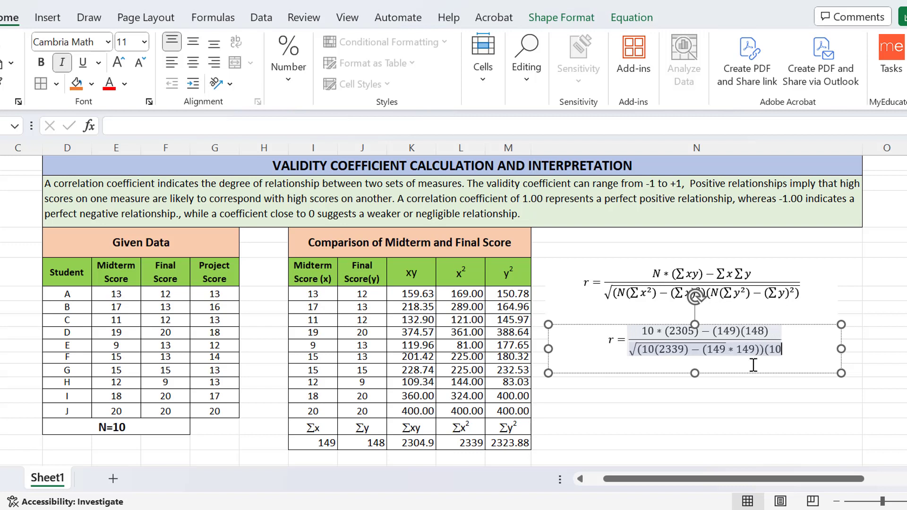
text(()
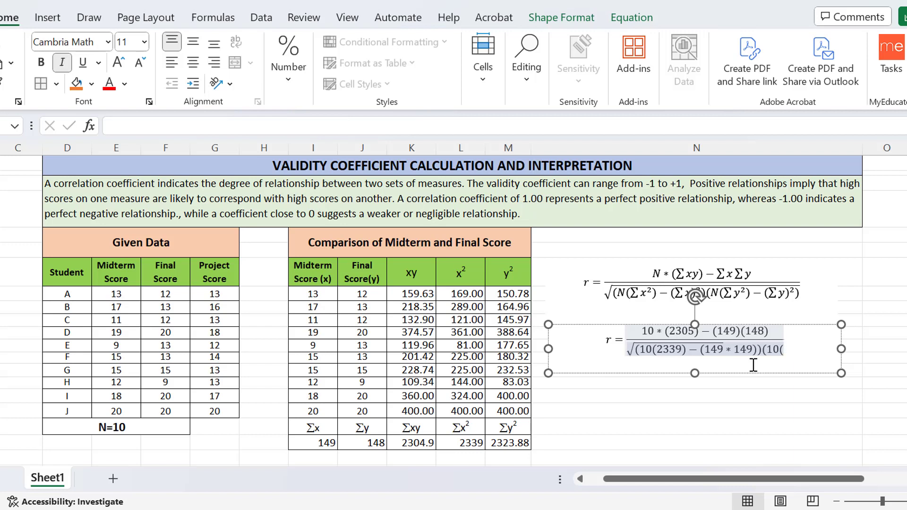
text(2324)
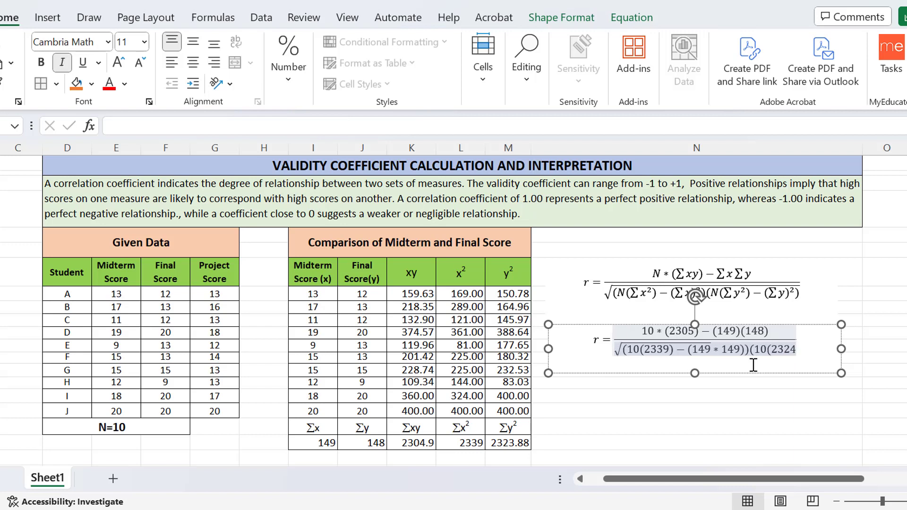
text()-)
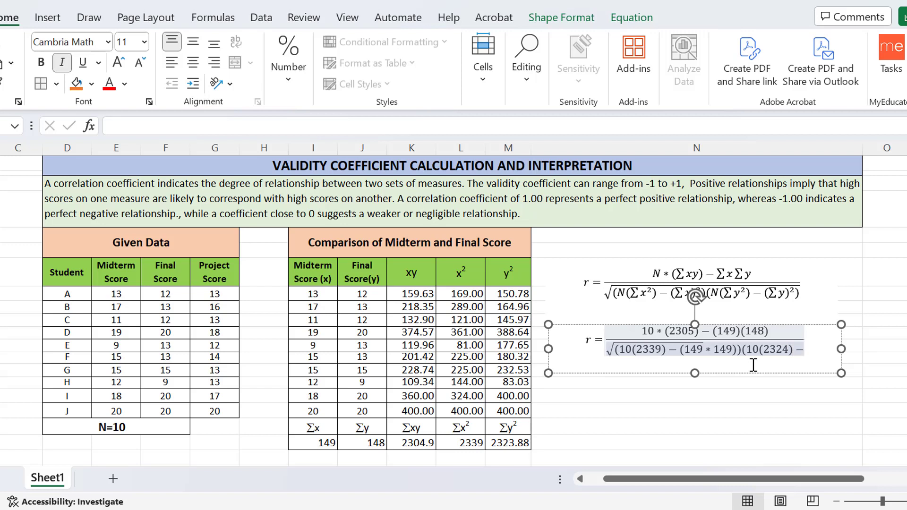
text(()
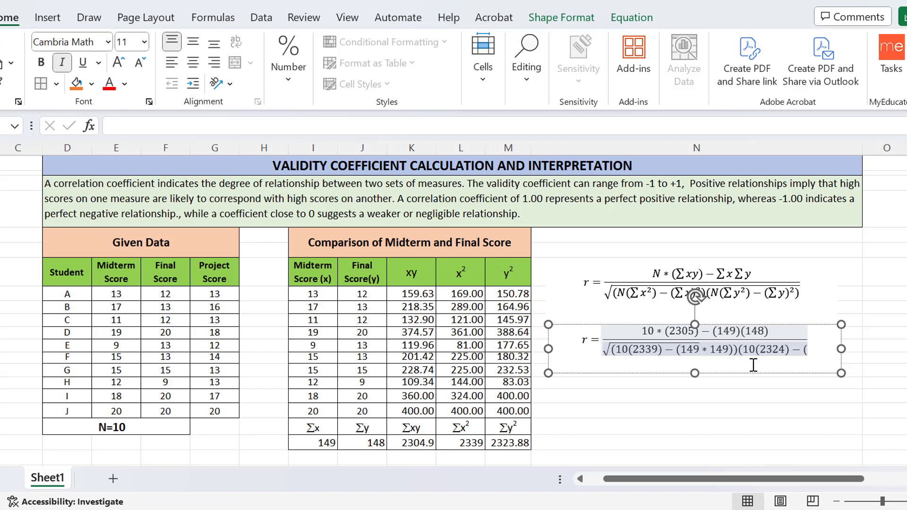
text(148)
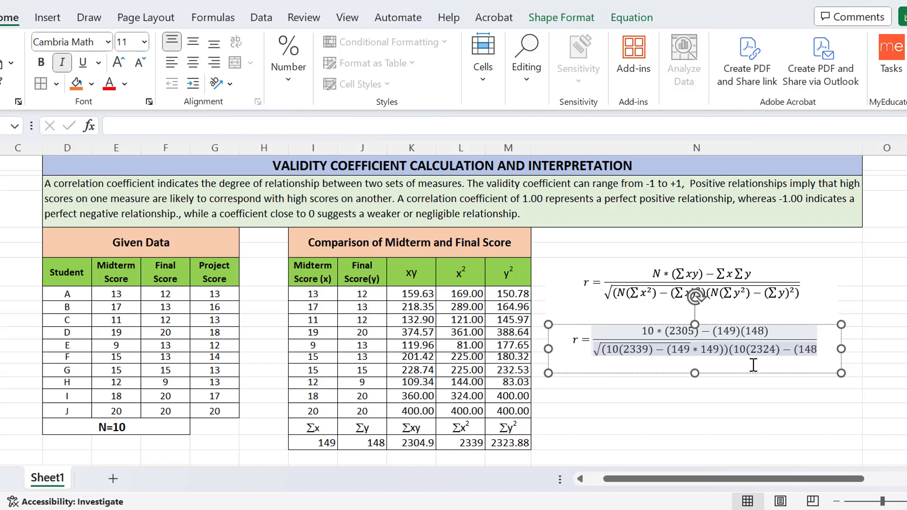
text(*148))
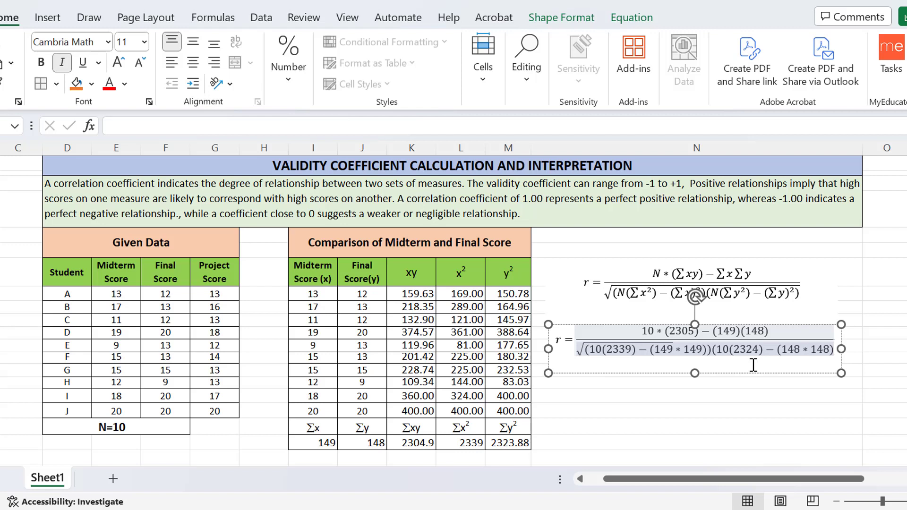
text())
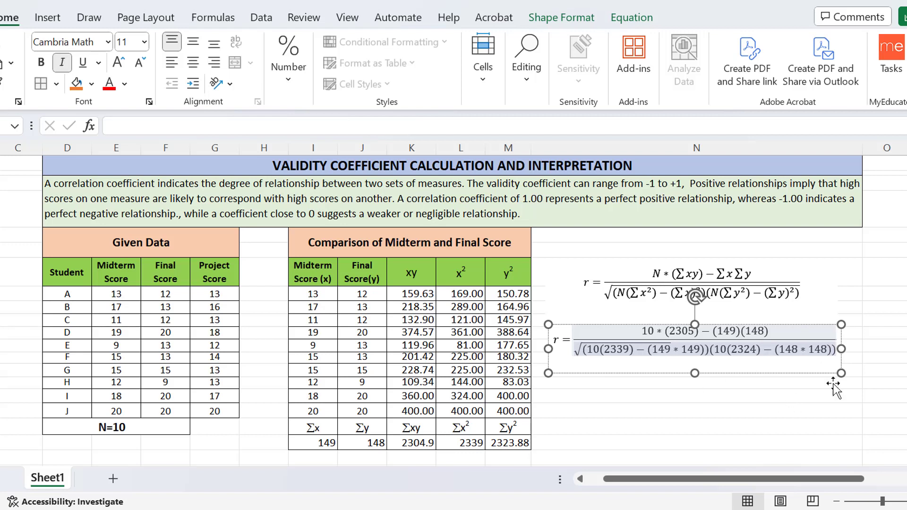
Step: Enter the result r= 0.79 in the column N cell below the substituted formula
click(785, 401)
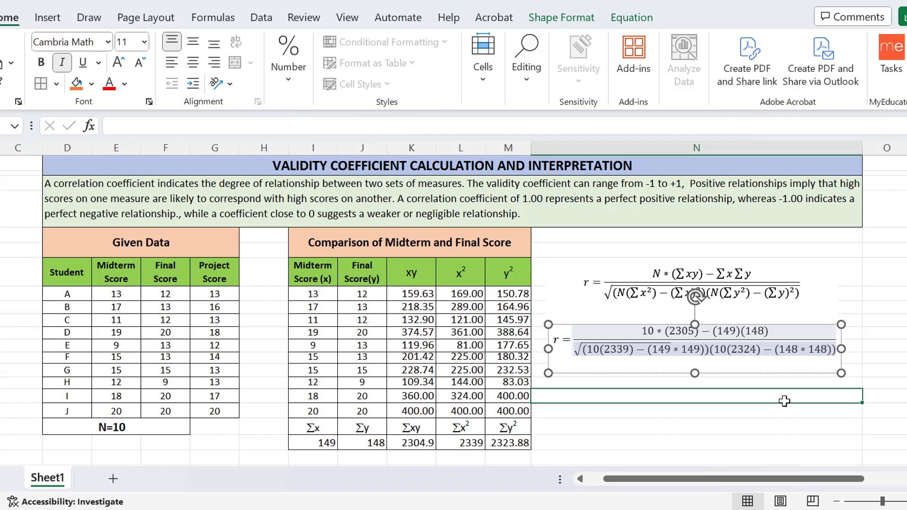
click(585, 351)
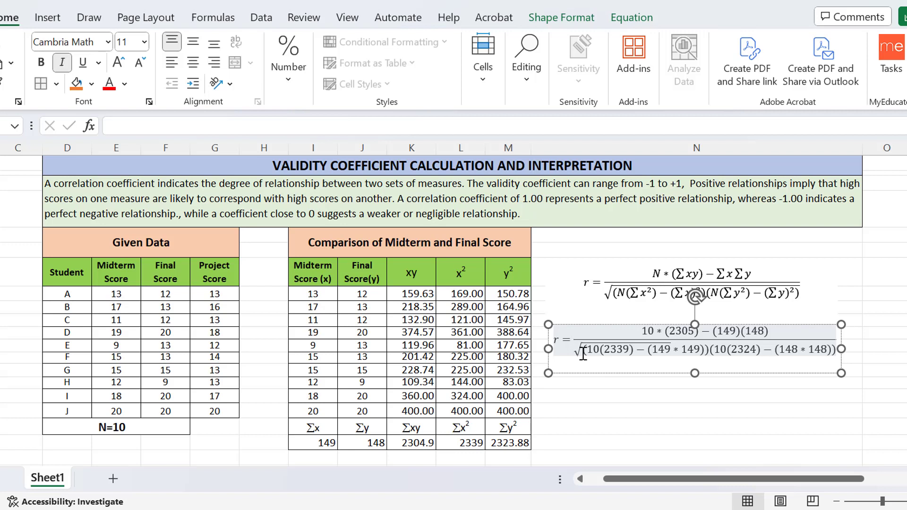
click(588, 394)
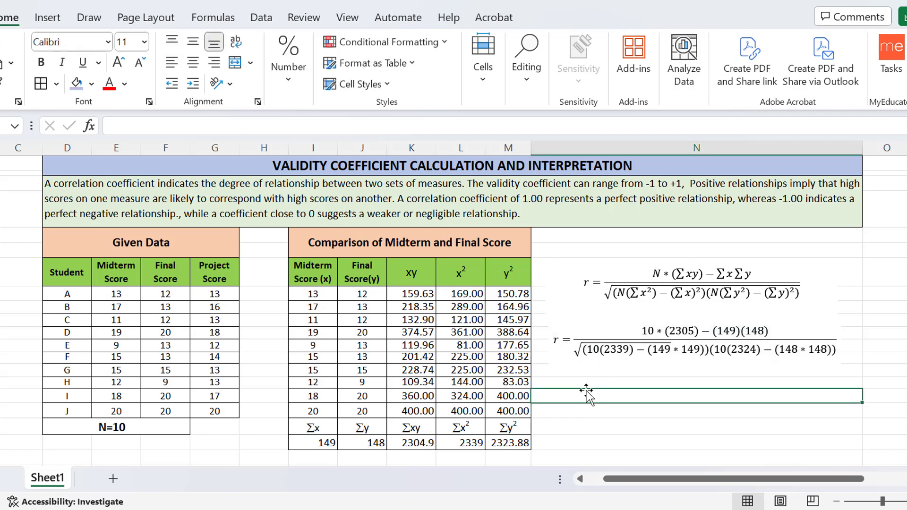
double_click(588, 394)
text(r=)
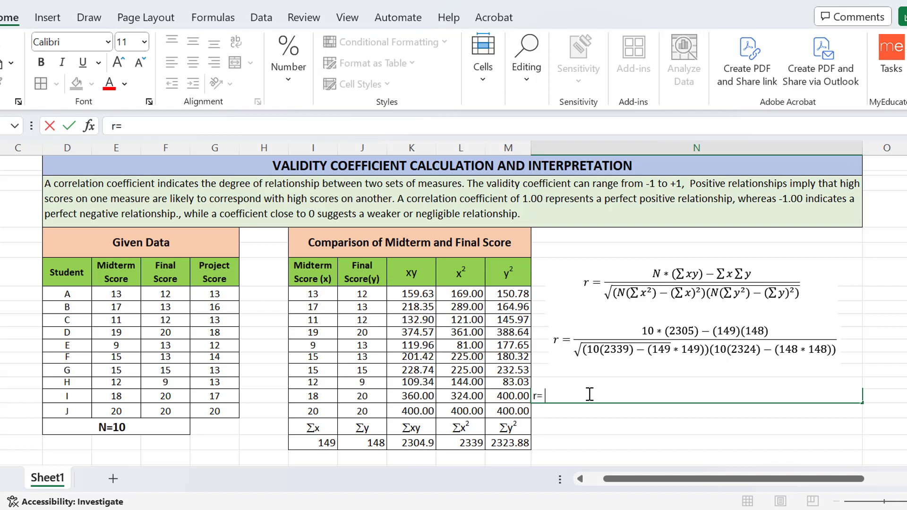
text( 0.79)
key(Return)
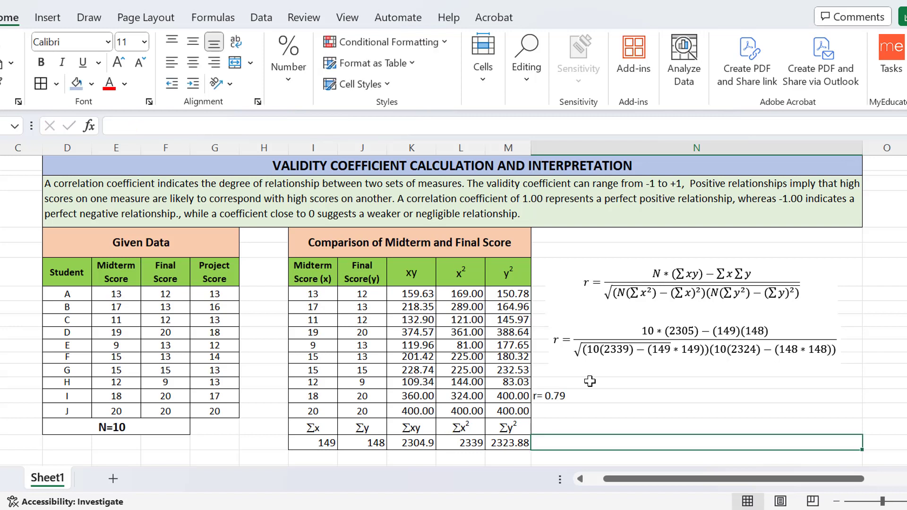
Step: Format the r result as centred, bold 18-point text and change it to read r=+ 0.79
click(574, 395)
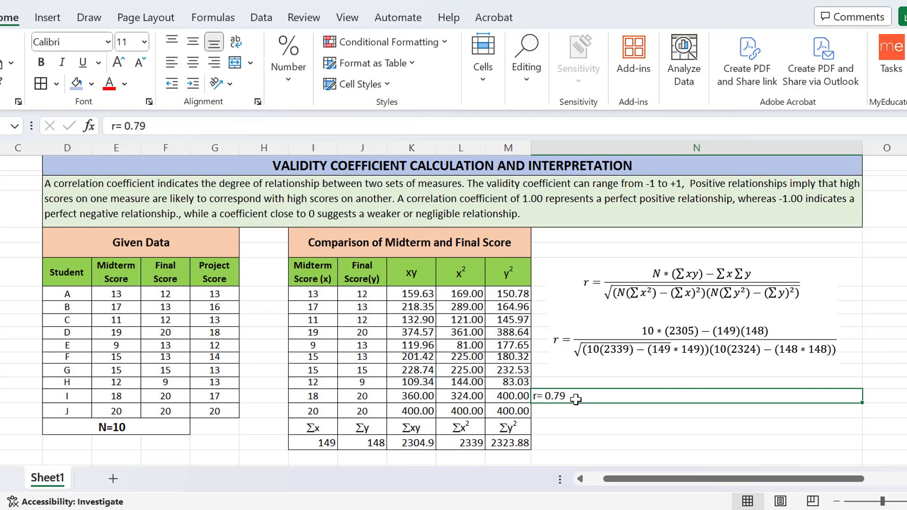
click(187, 60)
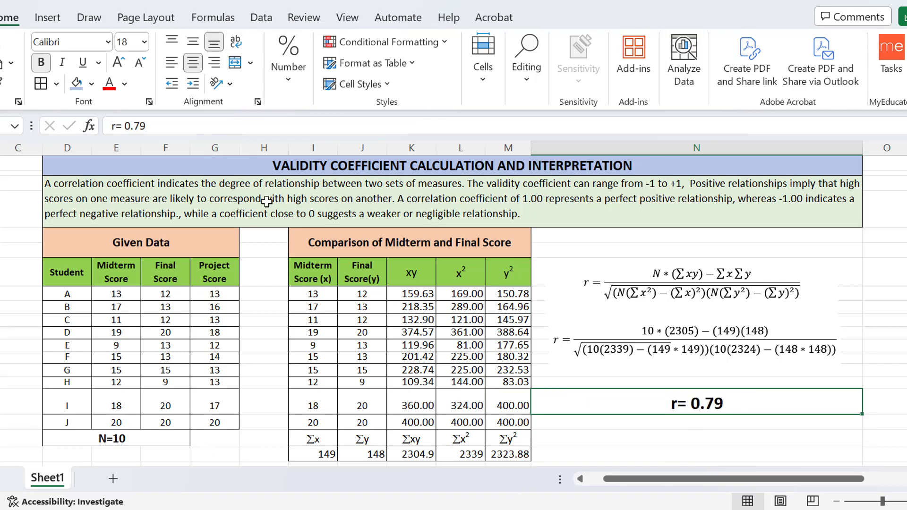
double_click(374, 206)
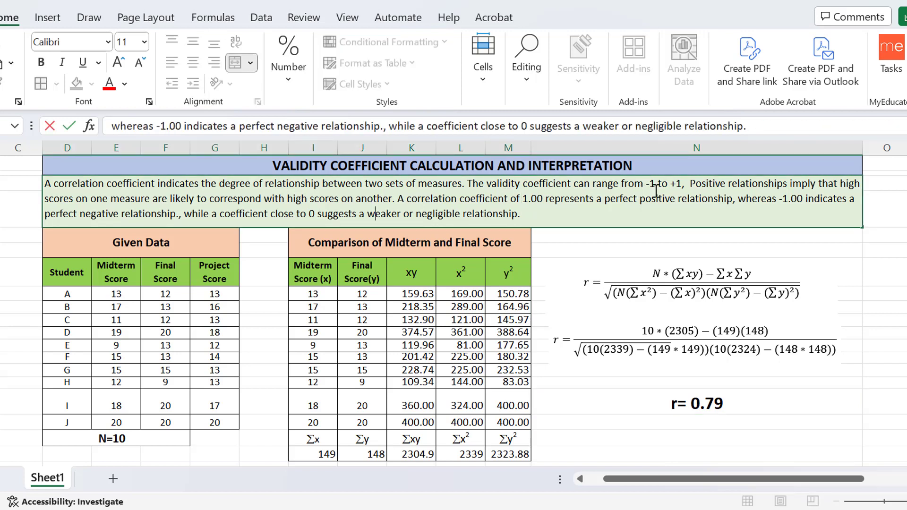
click(687, 407)
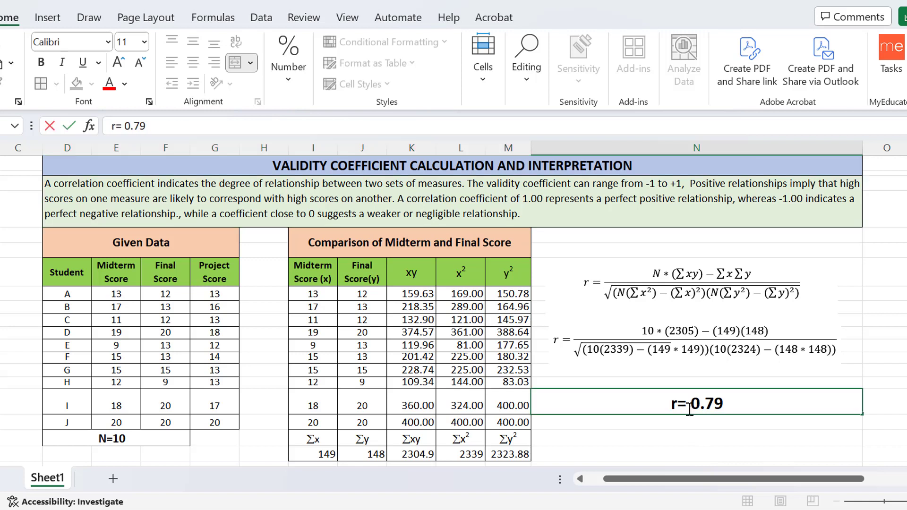
double_click(687, 407)
text(+)
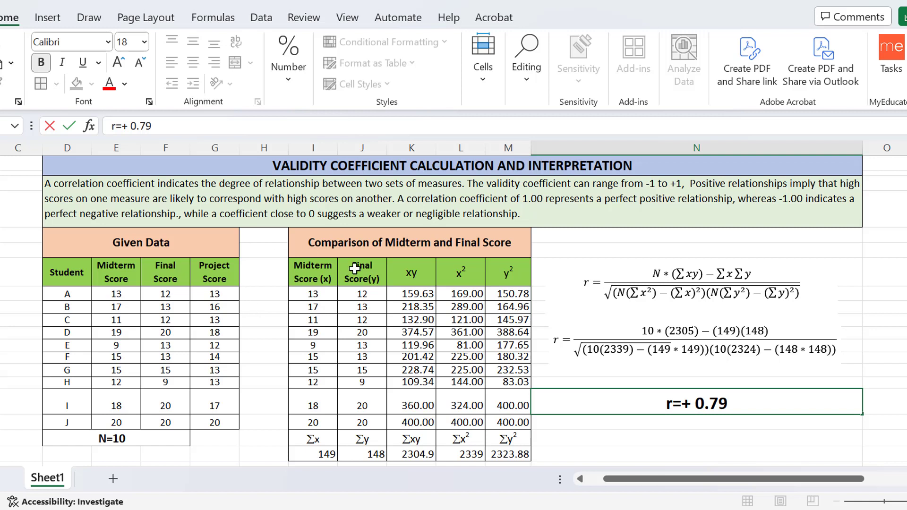
double_click(403, 243)
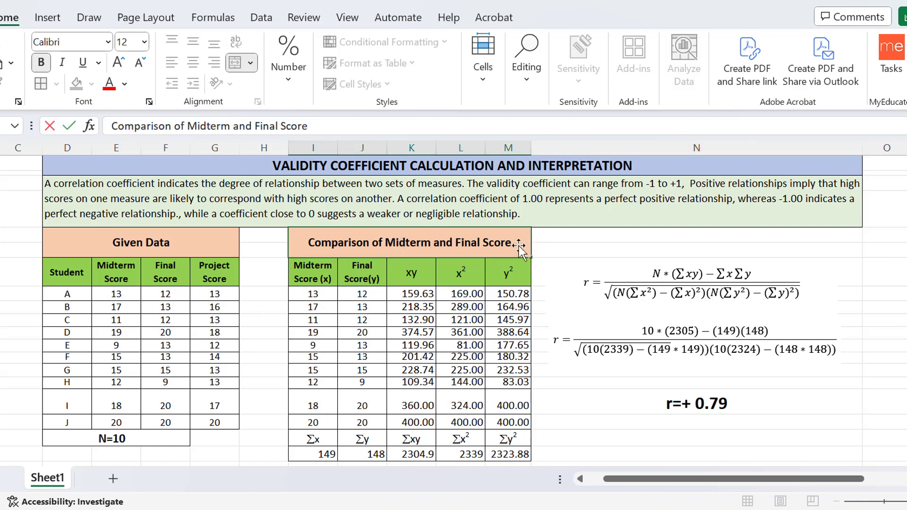
drag(515, 241, 385, 241)
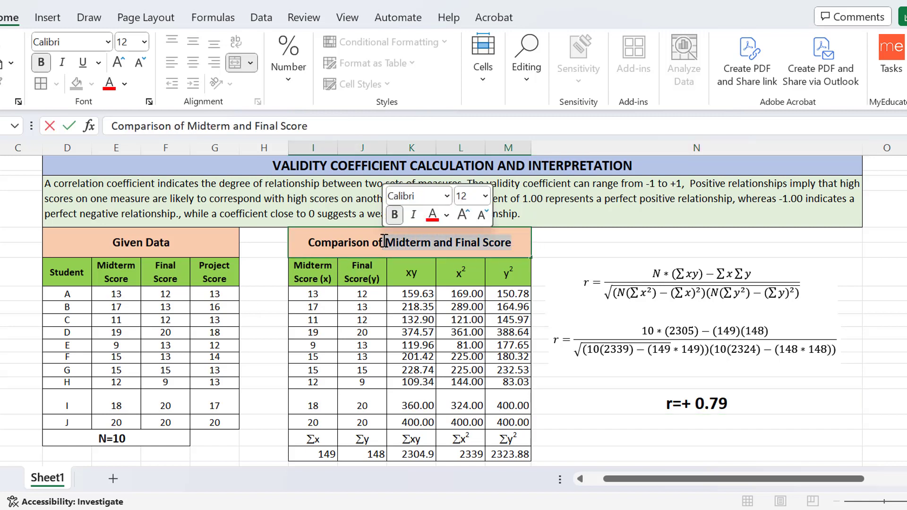
click(215, 281)
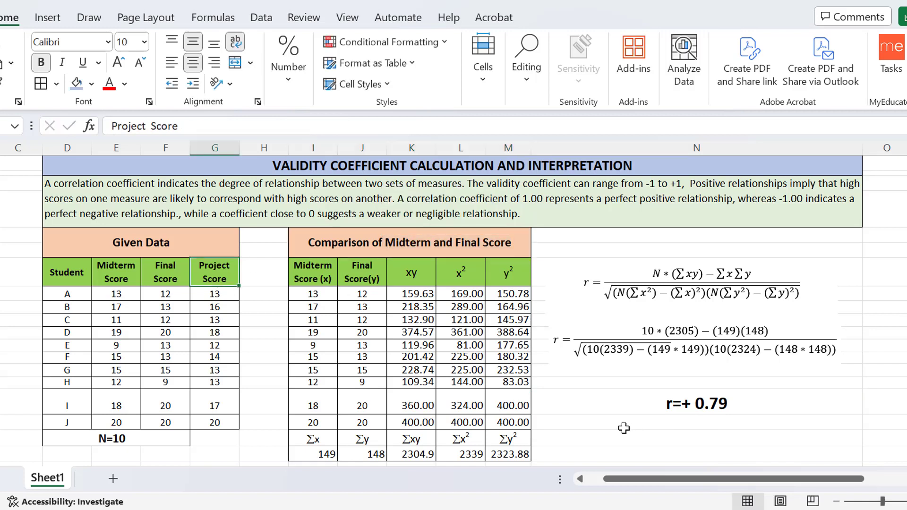
Step: Below the result, enter "There exist a positive elationship between midterm and final score.This shows that high score in midterm can predict the high score in project."
double_click(606, 423)
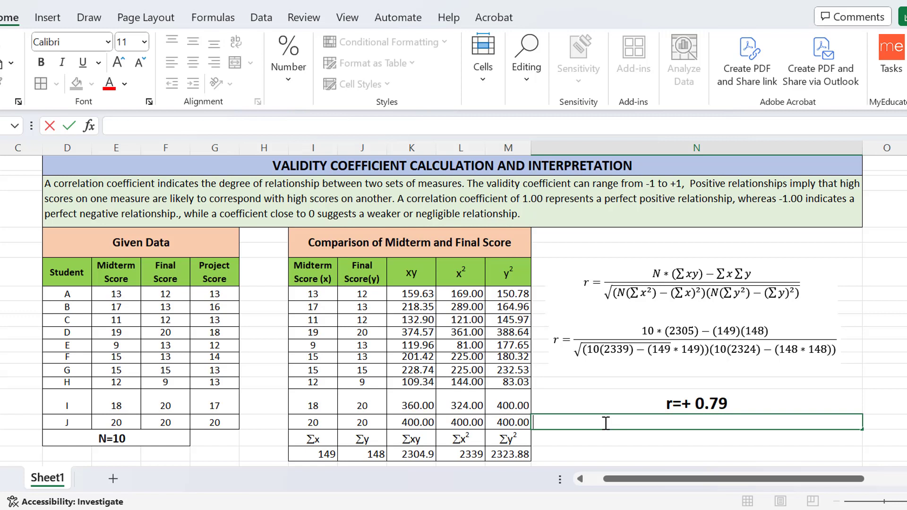
text(There exist a positive e)
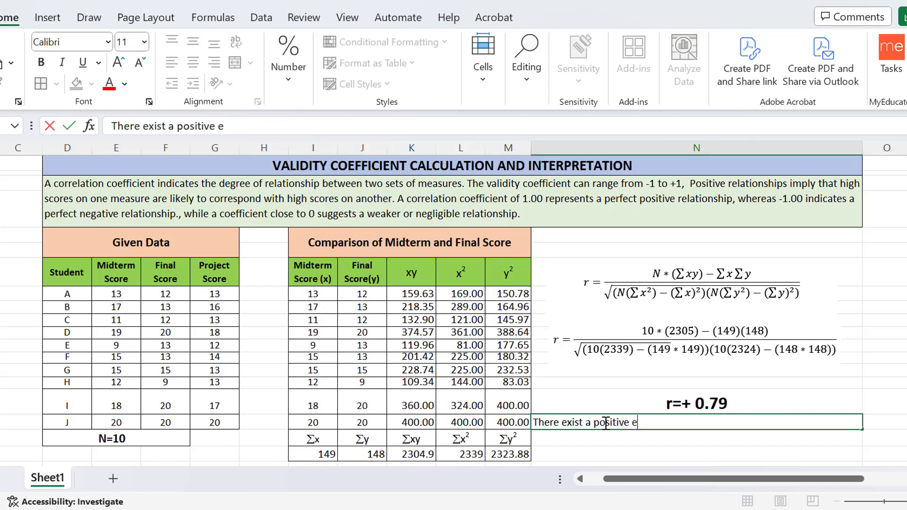
text(lationship betwee)
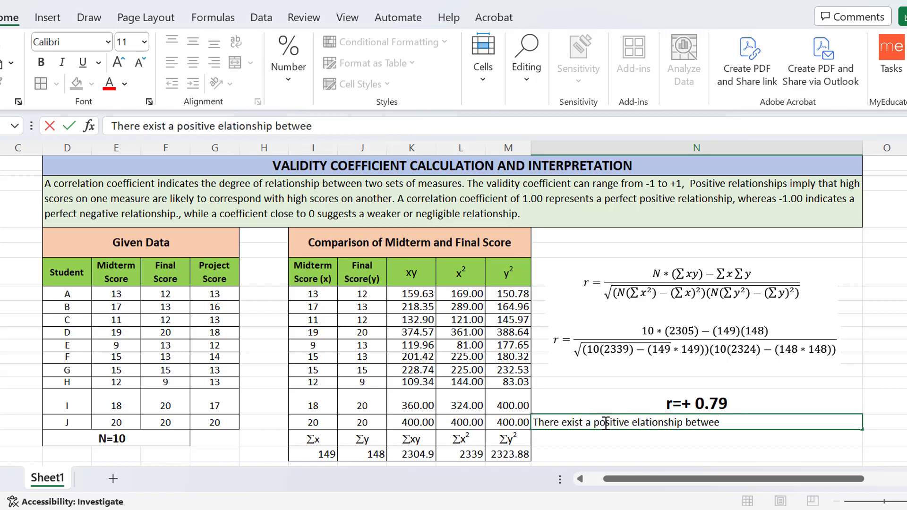
text(n midterm and)
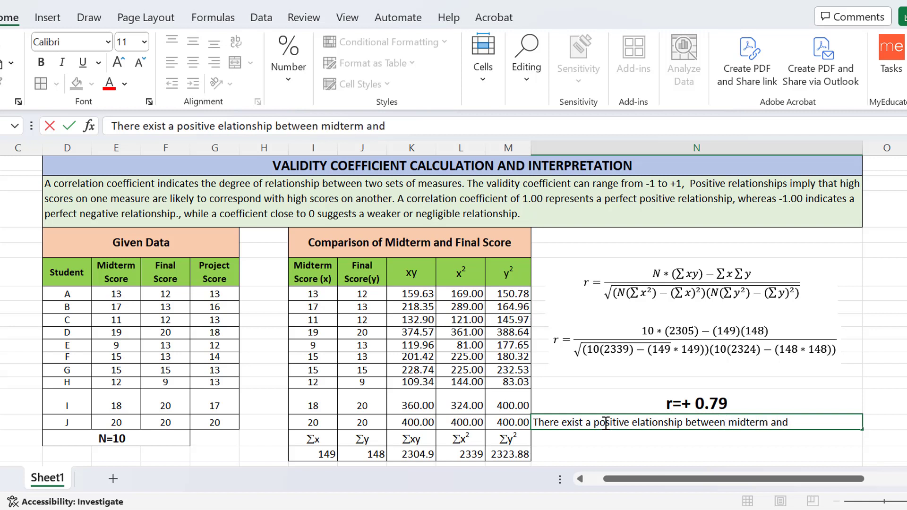
text( final score.This shows that high score in)
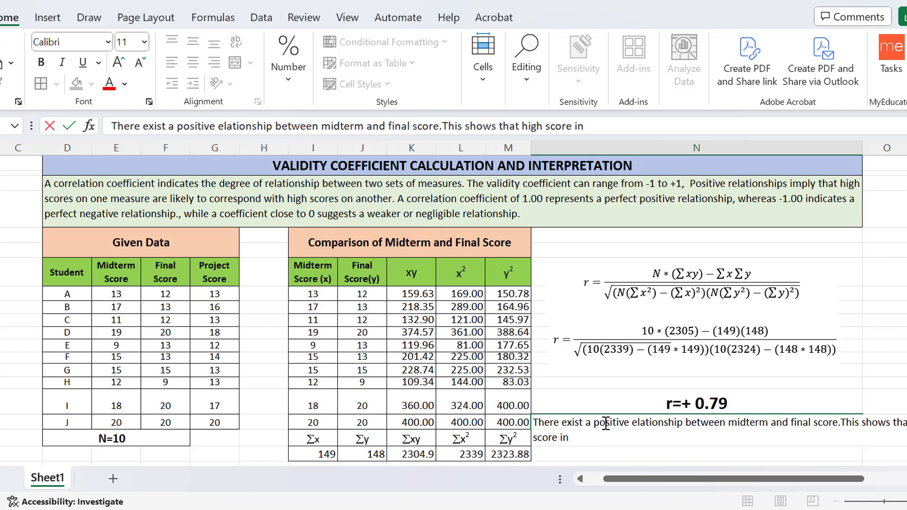
text( midterm ca)
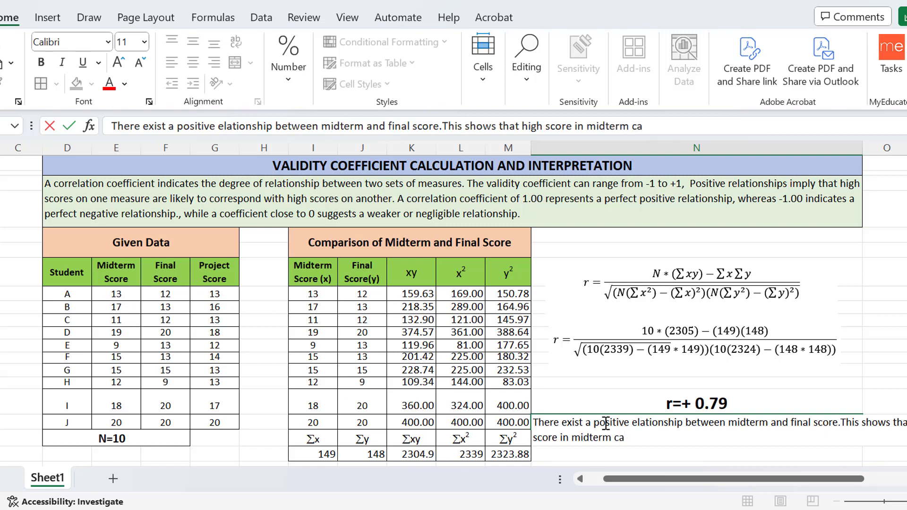
text(n predict the high score in )
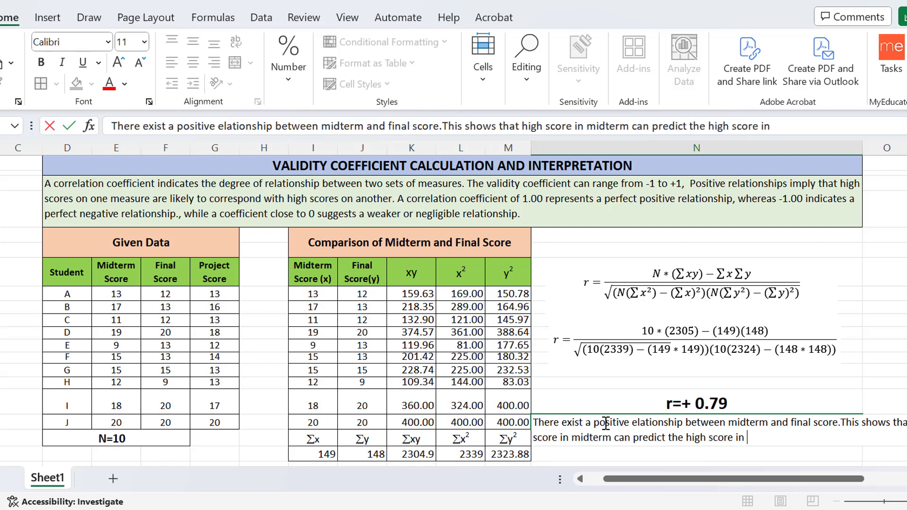
text(project.)
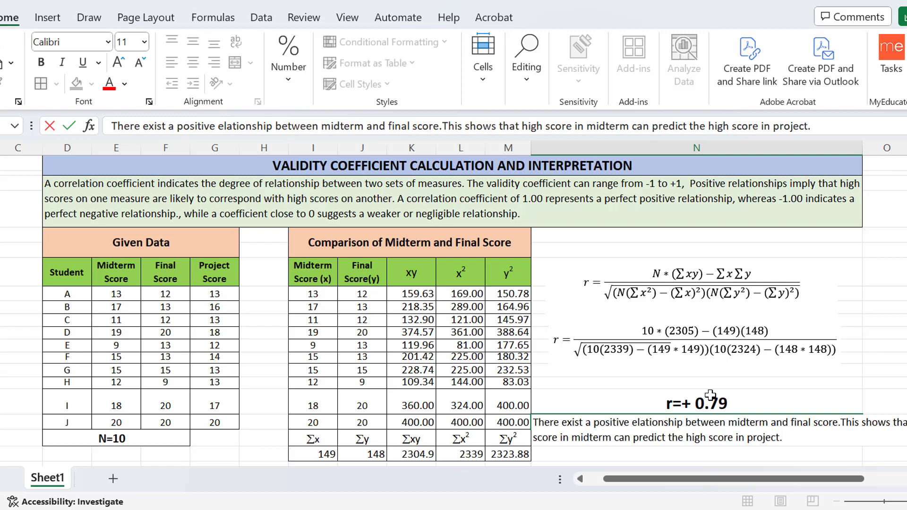
click(809, 401)
Step: Format the interpretation cell with wrapped, centred, bold text and a yellow fill, and widen column N
click(732, 427)
drag(731, 427, 735, 446)
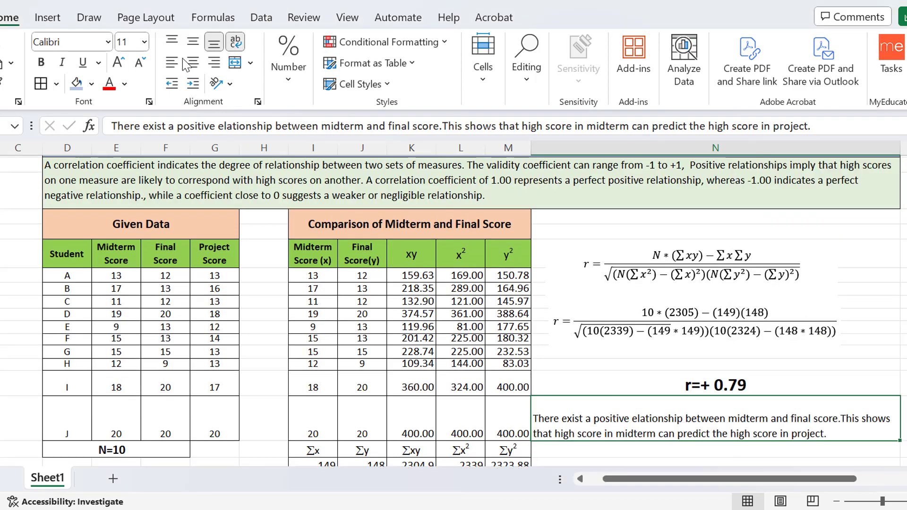
click(196, 68)
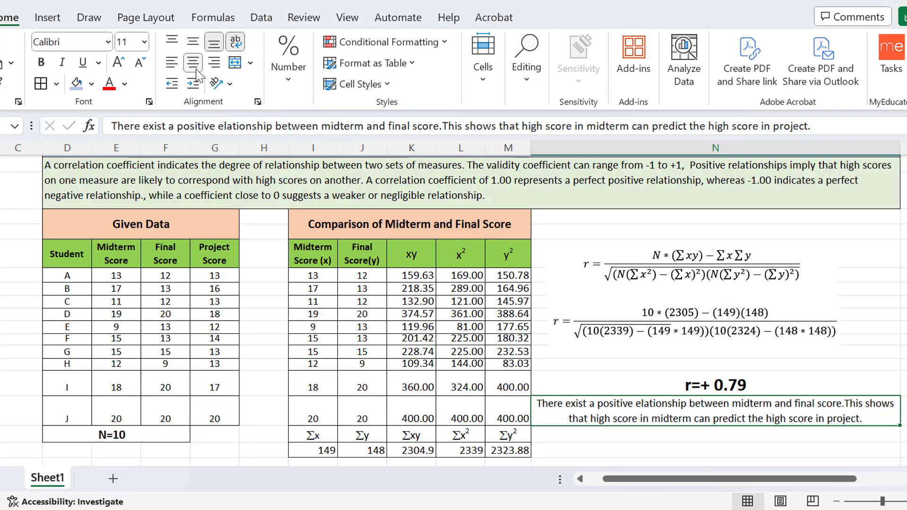
click(42, 63)
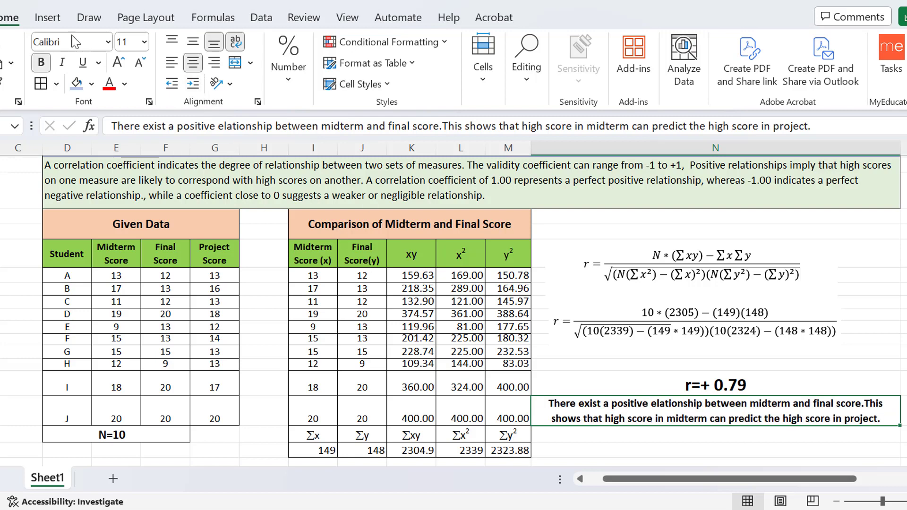
click(77, 84)
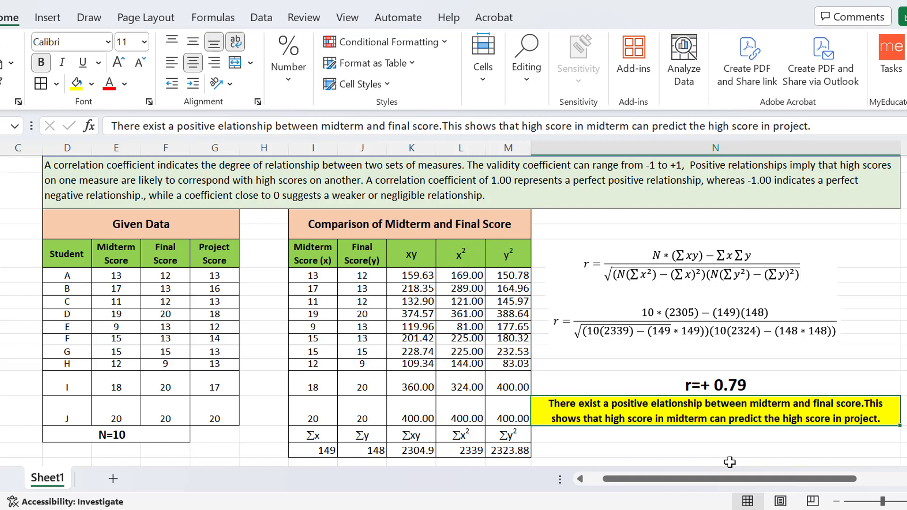
drag(311, 255, 486, 271)
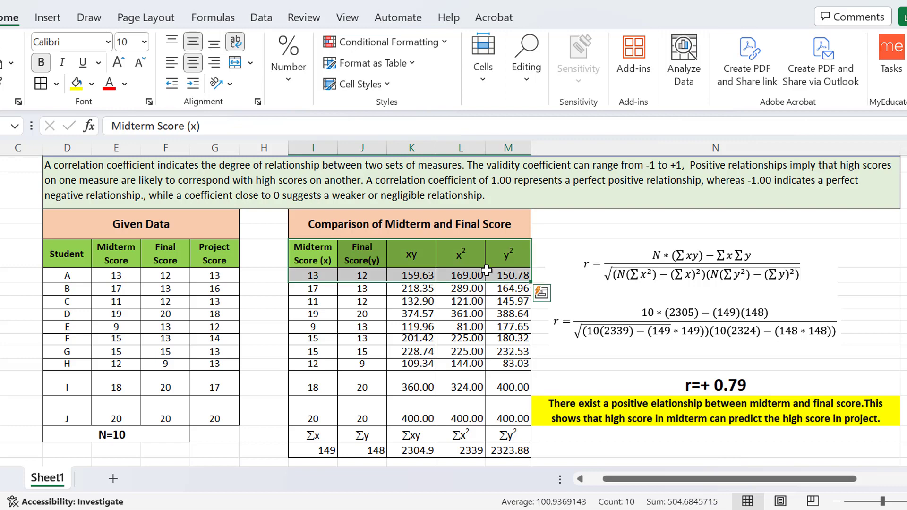
click(610, 316)
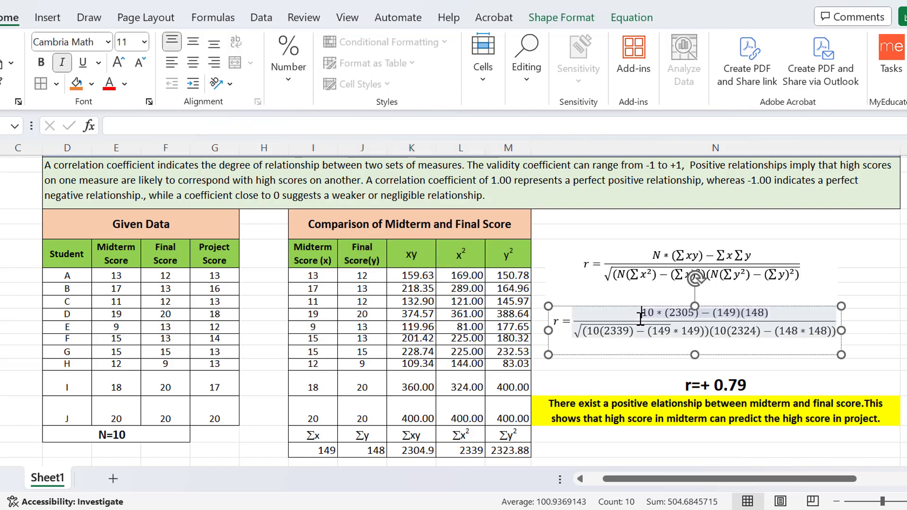